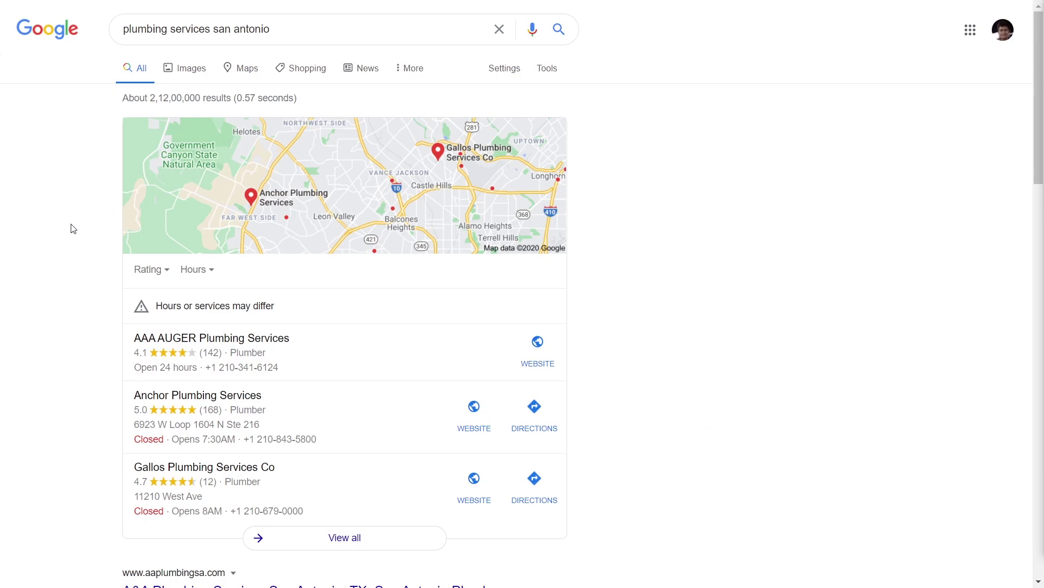
Browse the Review snippet documentation's left nav, then switch to the Schema.org Service type page.
scroll(75, 246, down, 12)
scroll(75, 245, down, 4)
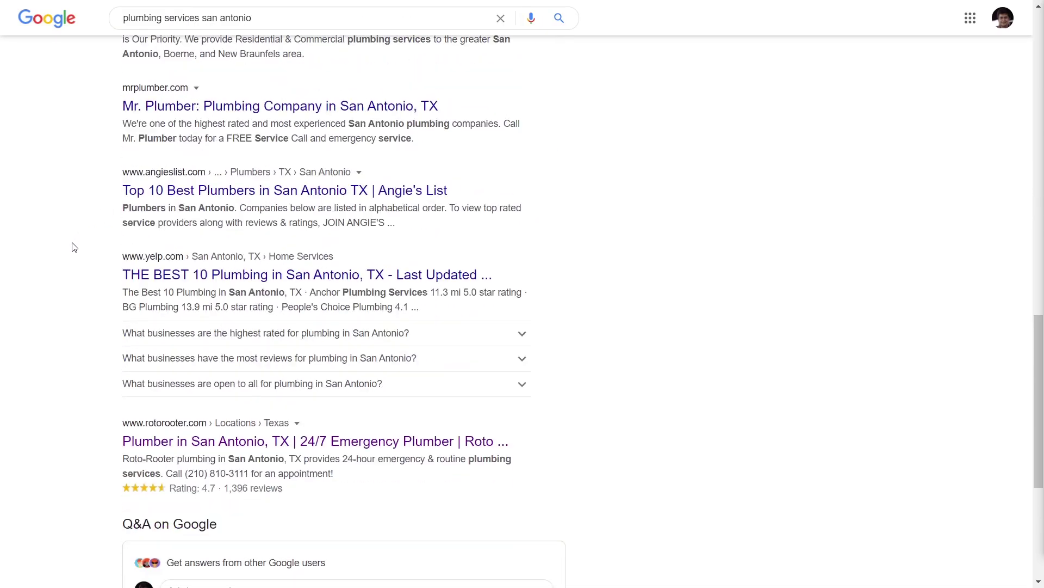
scroll(71, 245, up, 18)
scroll(67, 319, down, 6)
scroll(67, 313, down, 15)
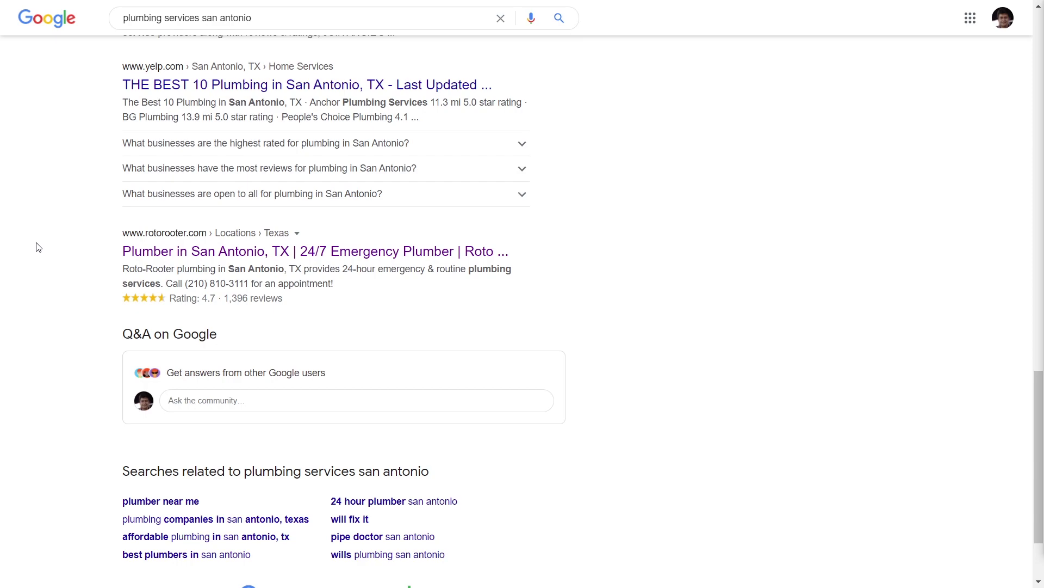
scroll(38, 247, up, 15)
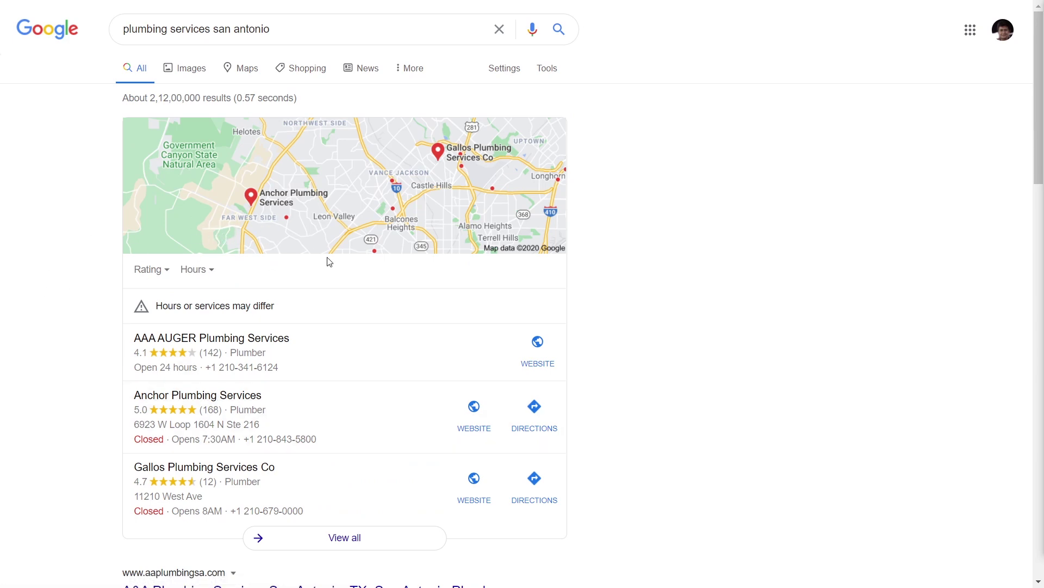
scroll(82, 260, down, 9)
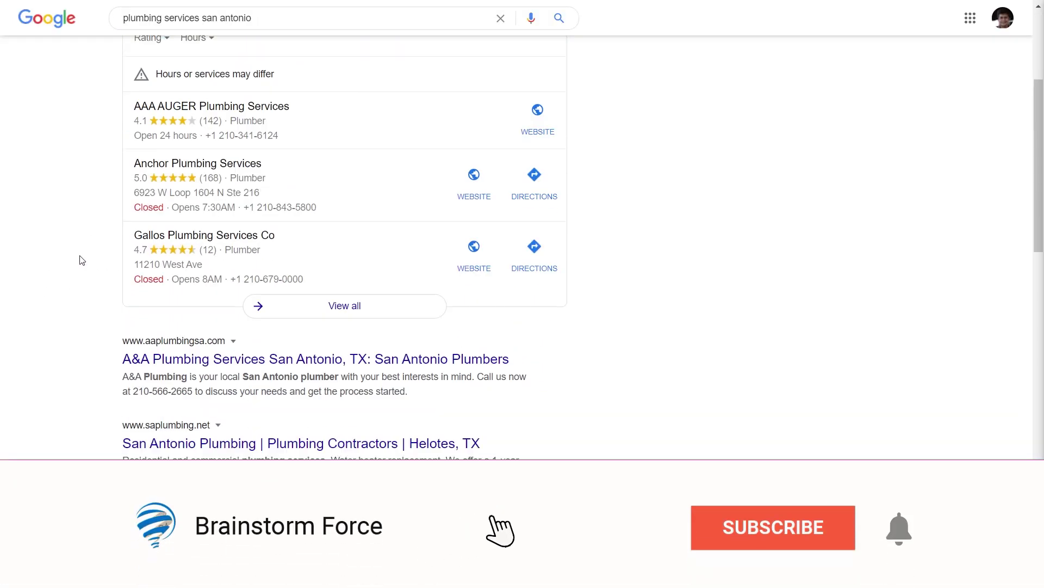
scroll(81, 256, down, 8)
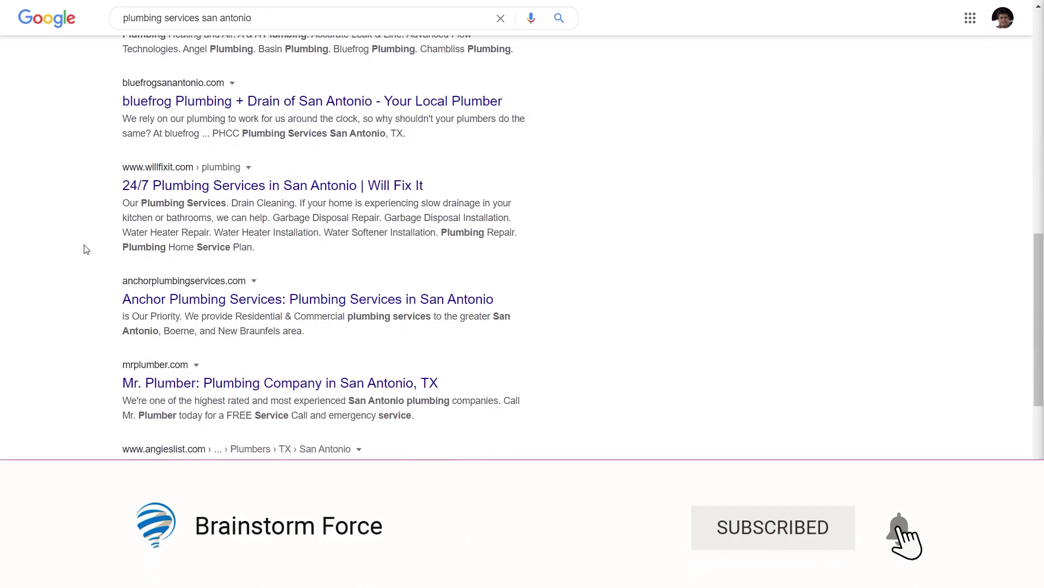
scroll(85, 248, down, 5)
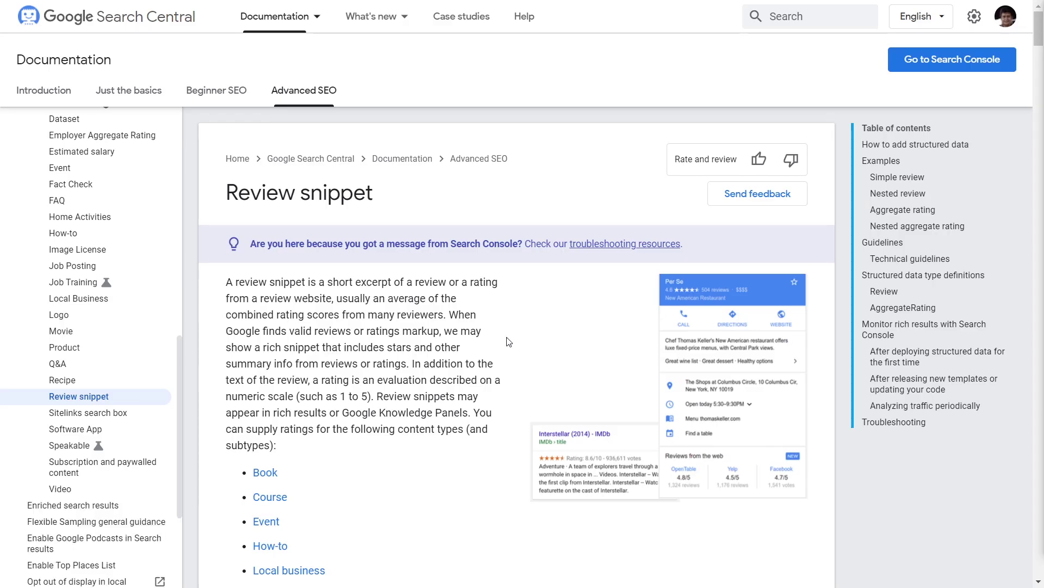
mouse_move(178, 378)
mouse_down()
mouse_move(184, 254)
mouse_move(184, 375)
mouse_up()
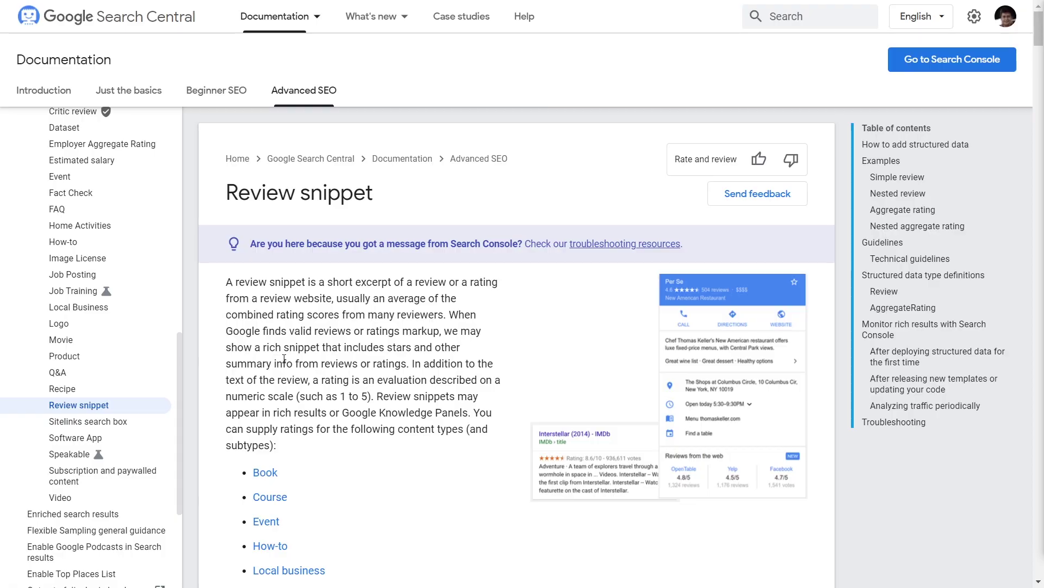
key(ctrl+Tab)
scroll(283, 358, up, 5)
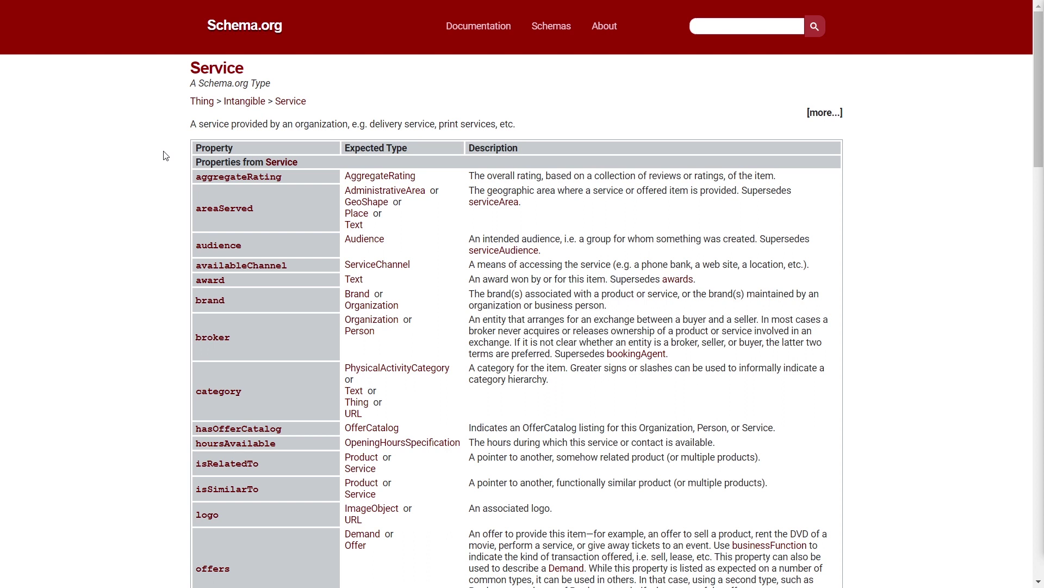
Switch from the Schema.org Service page back to Google's Review snippet documentation.
key(ctrl+Tab)
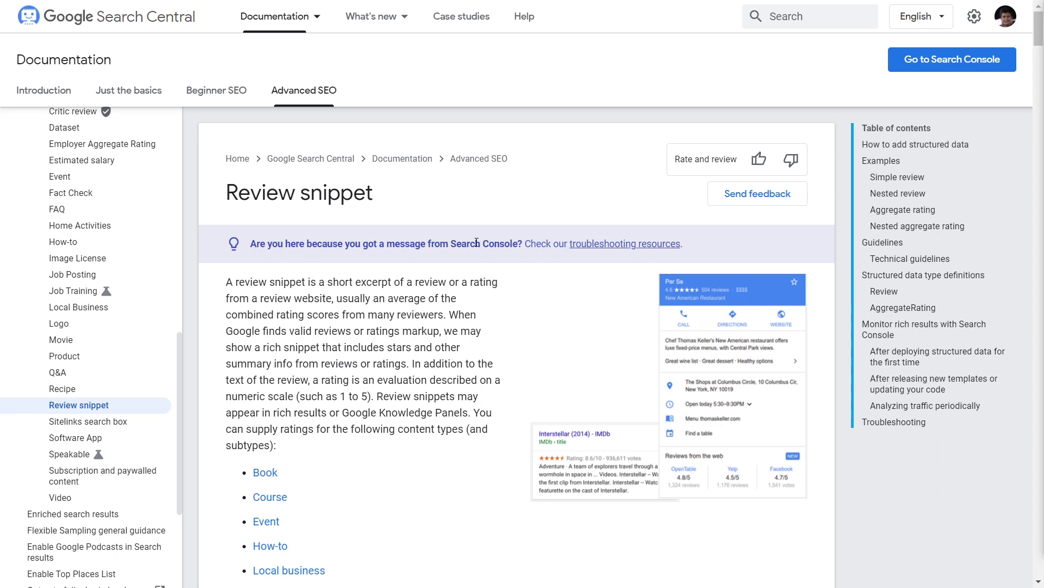
Scroll further down the Review snippet documentation page.
scroll(476, 242, down, 4)
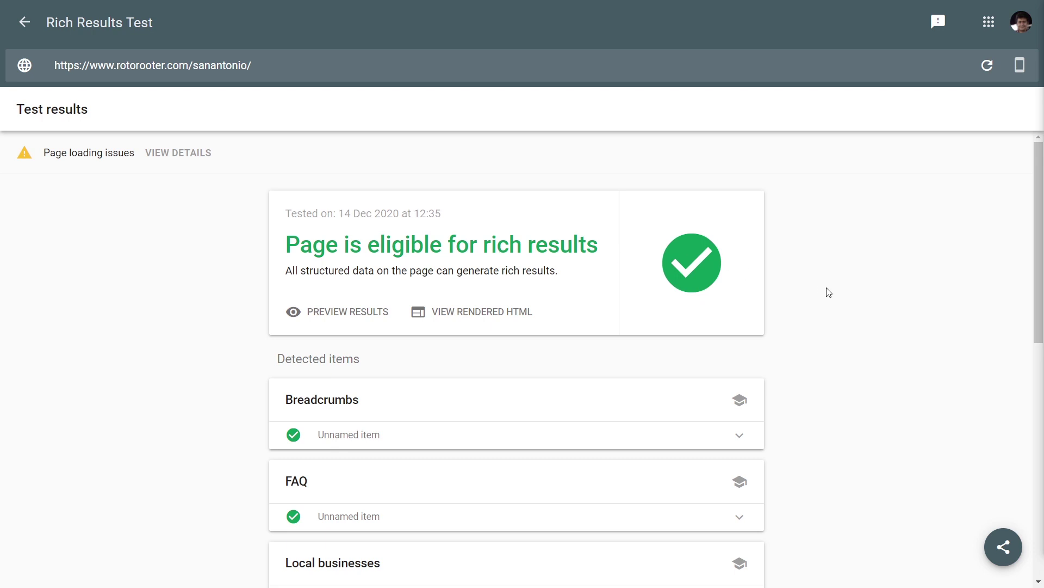
Scroll down to Review snippets and expand the first Roto-Rooter San Antonio, TX review.
scroll(828, 293, down, 2)
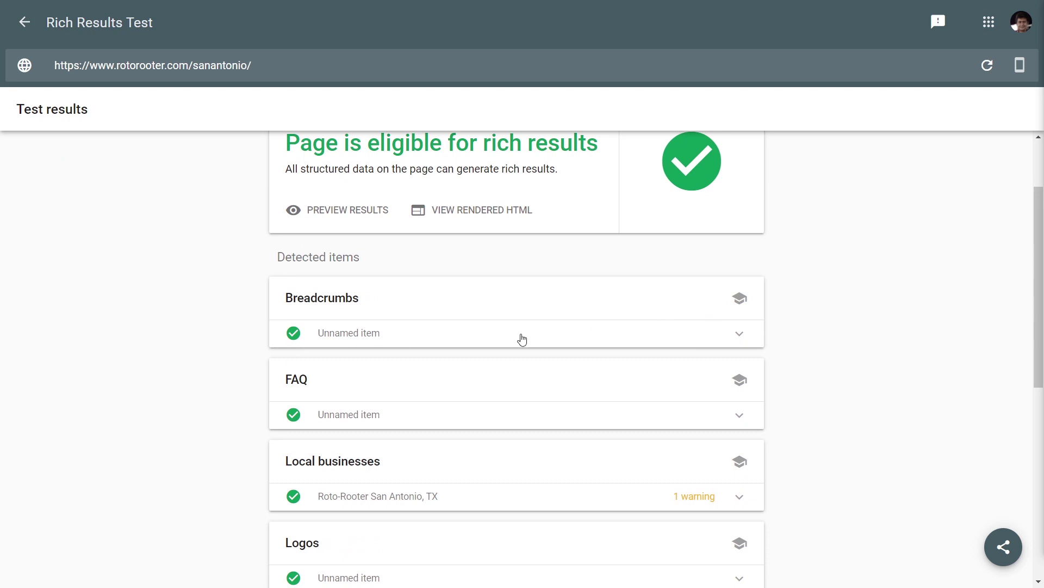
scroll(521, 339, down, 2)
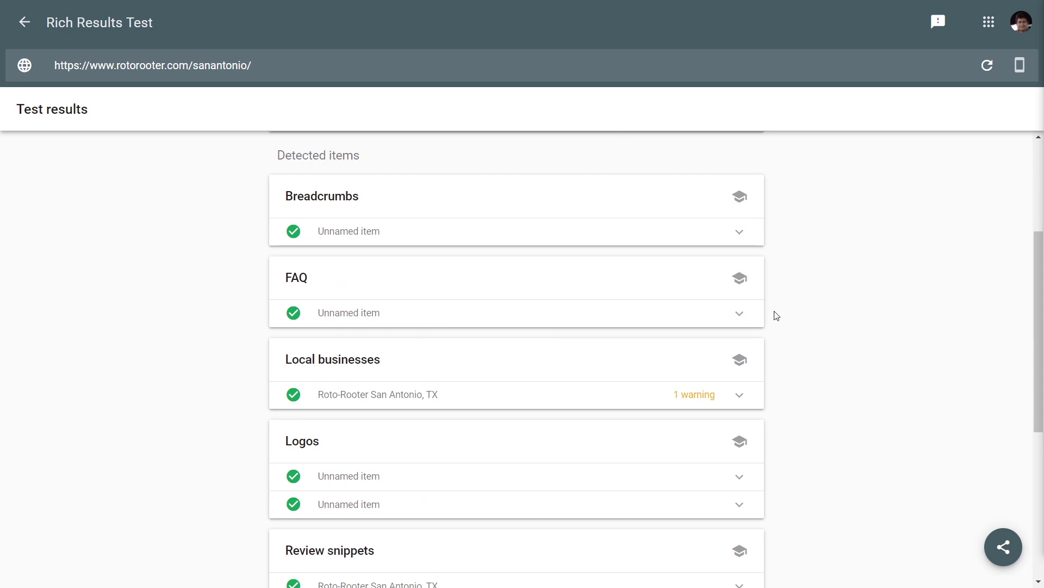
scroll(776, 316, down, 2)
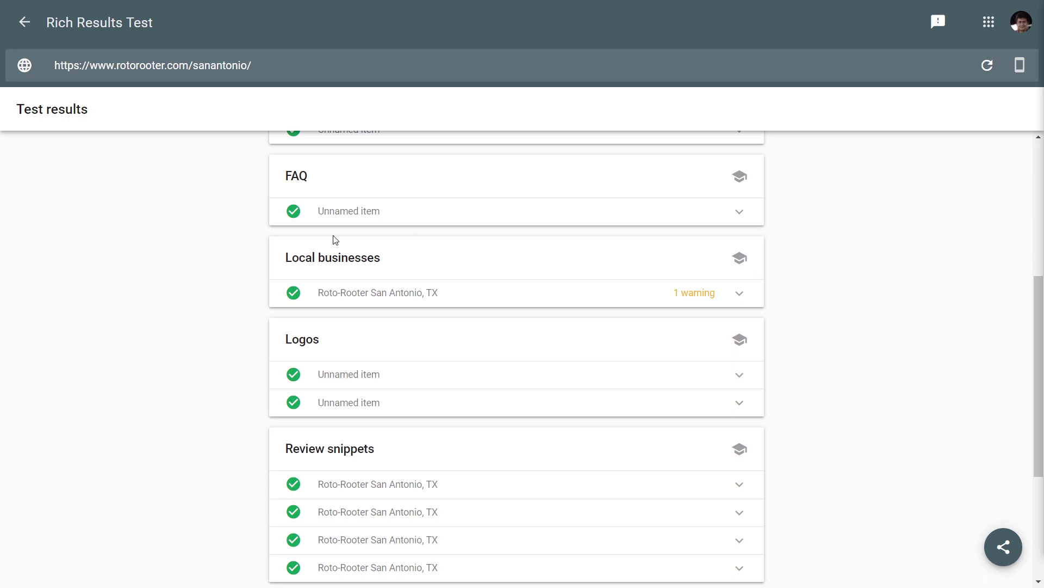
scroll(841, 280, down, 1)
scroll(838, 250, down, 2)
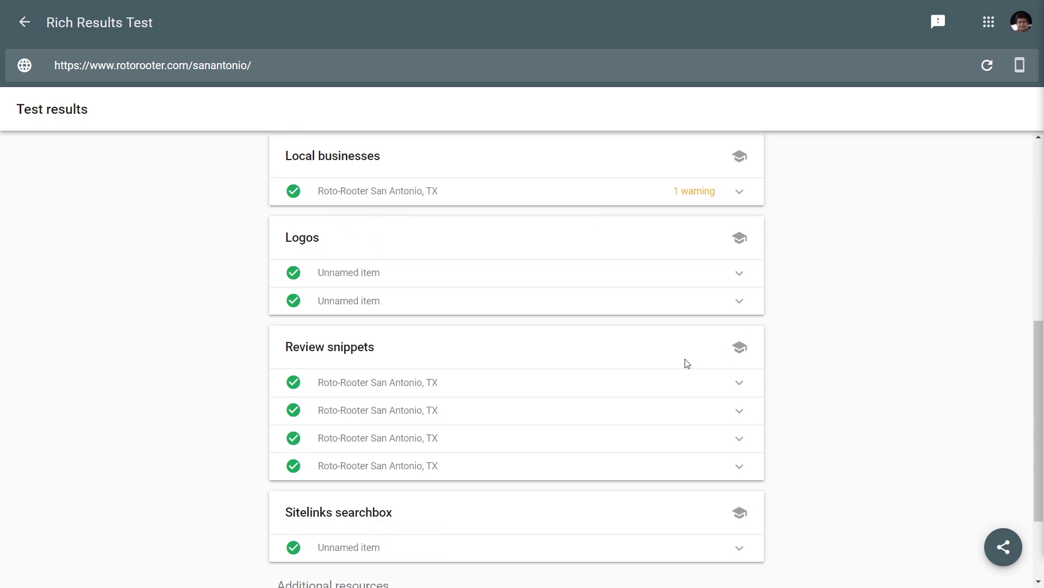
click(595, 389)
Check the review's ratingValue 5 and reviewBody fields, then collapse the Roto-Rooter review row.
scroll(626, 299, down, 4)
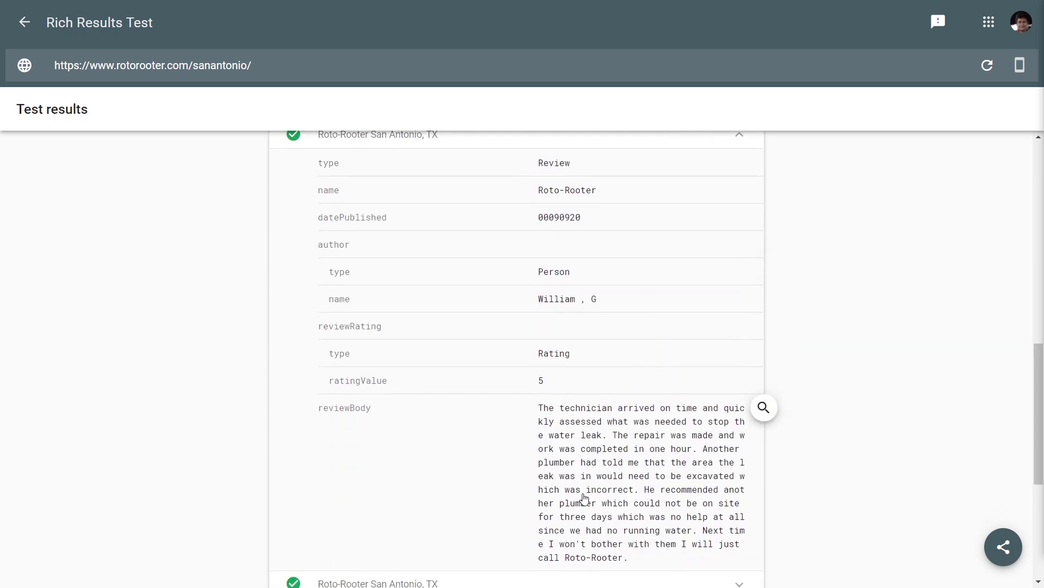
scroll(590, 459, up, 2)
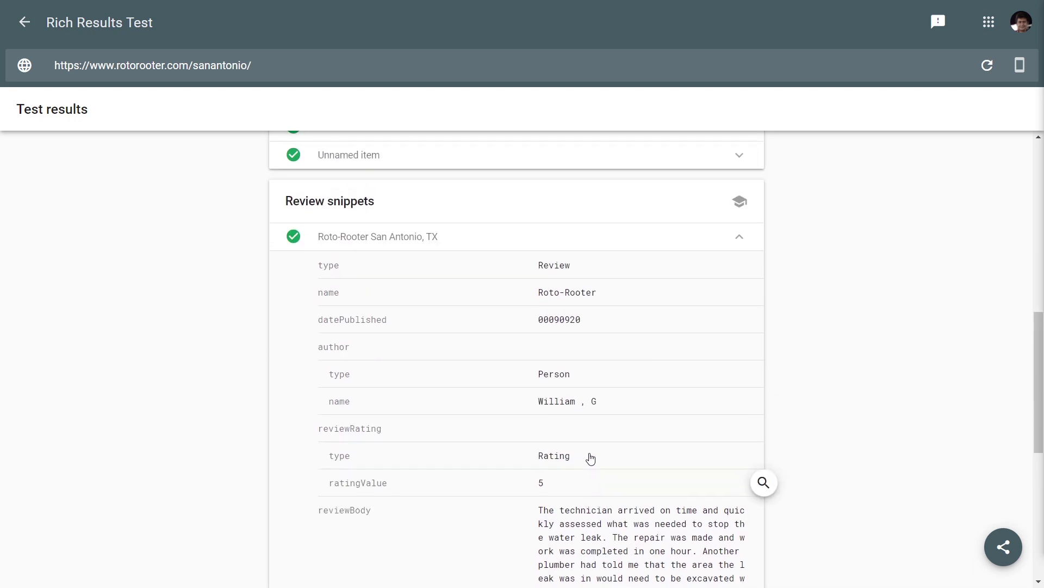
click(545, 248)
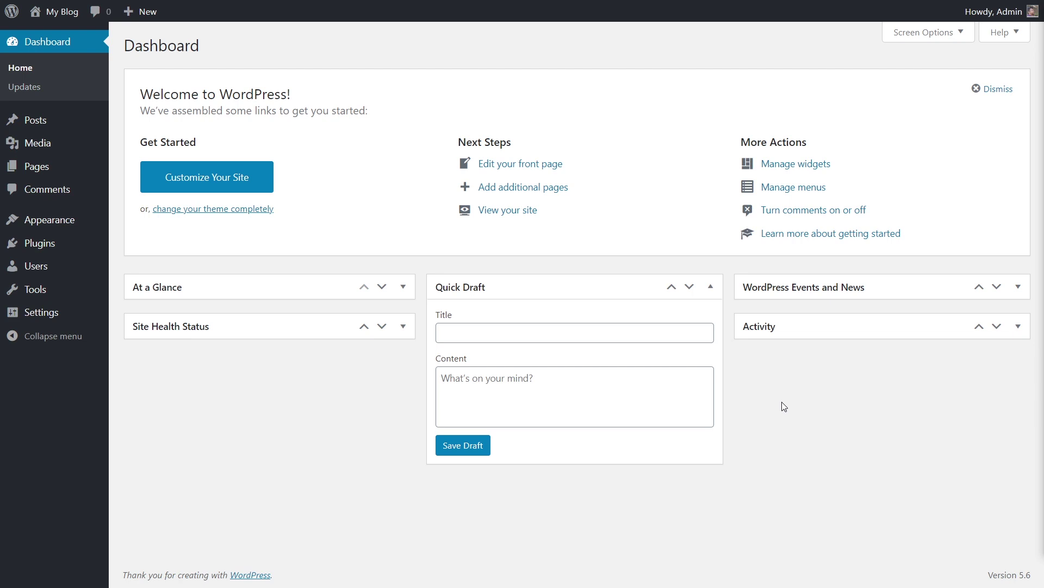
From Settings > Schema Pro, add a new schema with Service as its type.
mouse_move(40, 312)
click(145, 478)
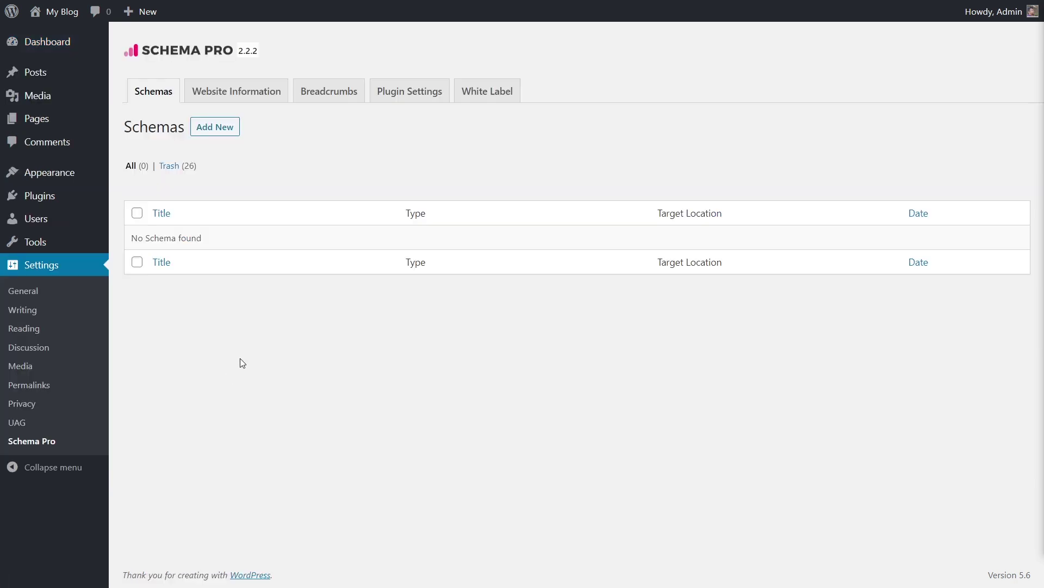
click(225, 139)
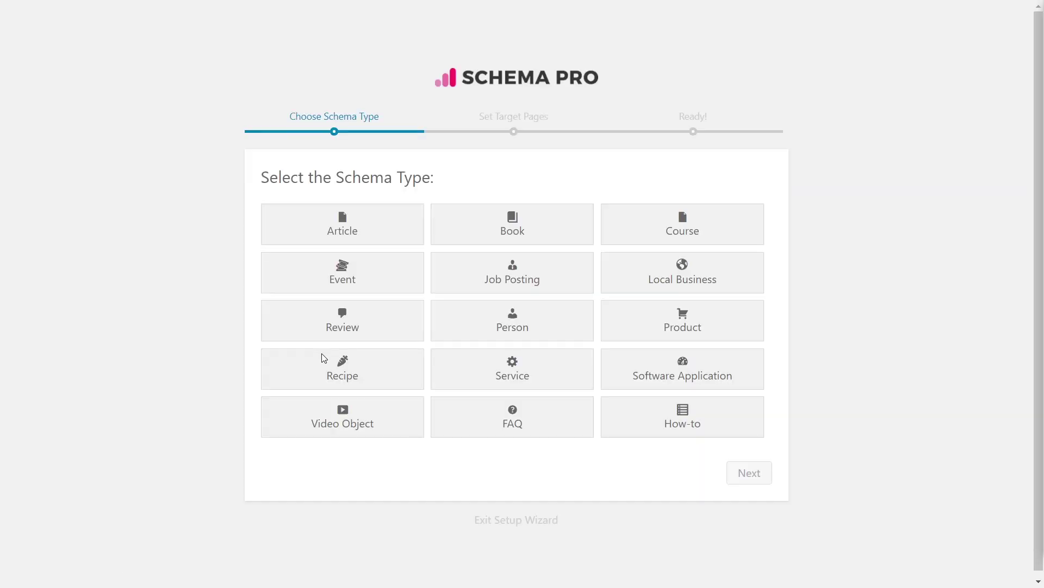
click(507, 374)
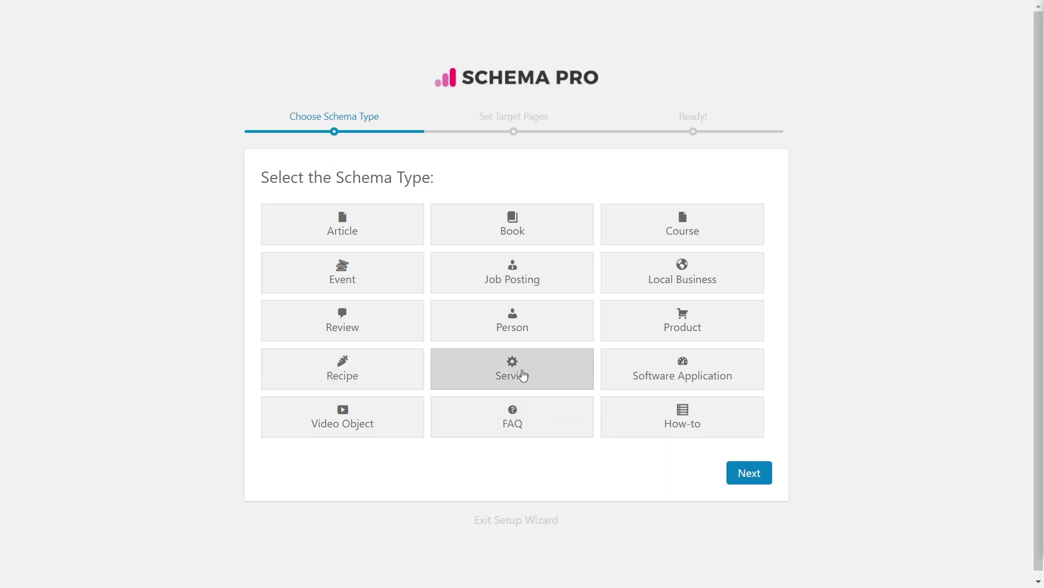
click(749, 478)
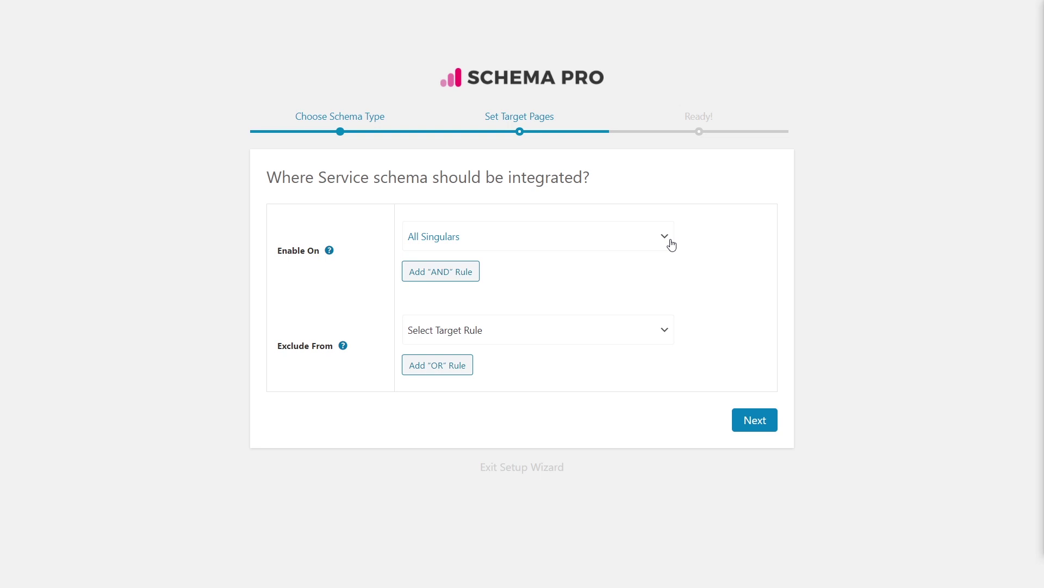
Set Enable On to Specific Pages / Posts / Archives and target 'San Antonio Plumbing Service' via search 'plumb'.
click(671, 244)
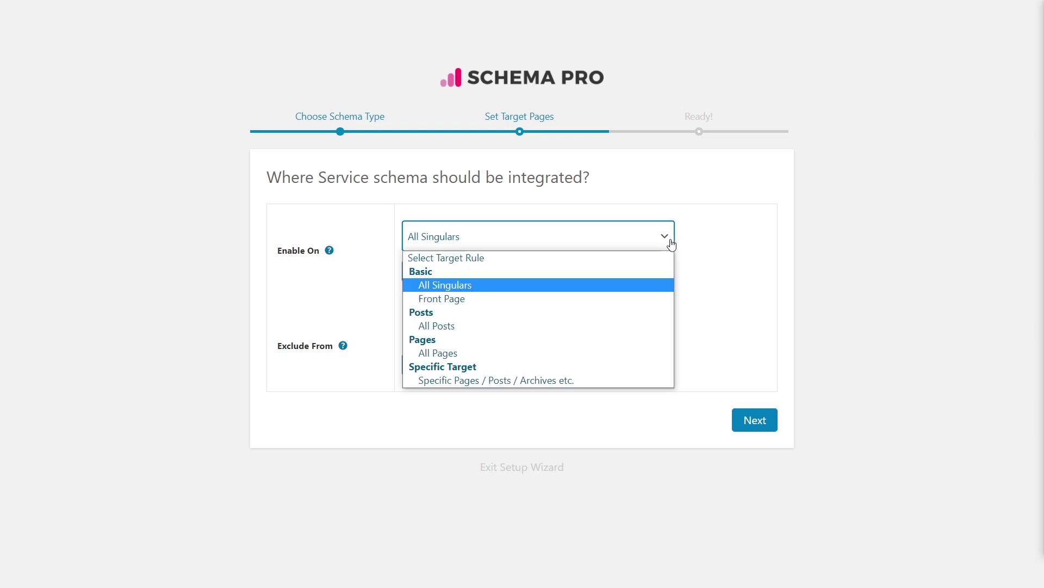
click(576, 380)
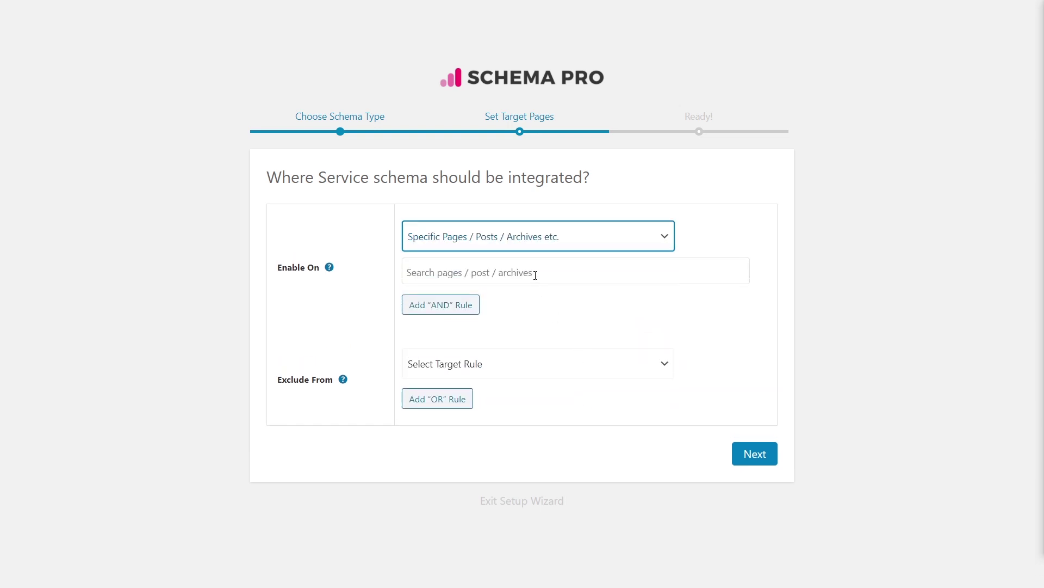
click(534, 275)
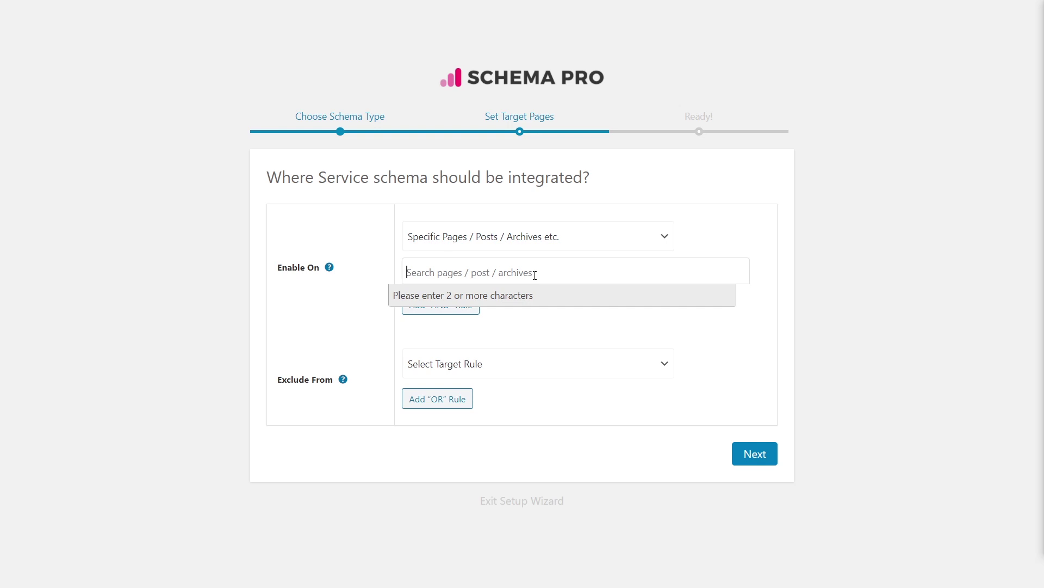
text(plumb)
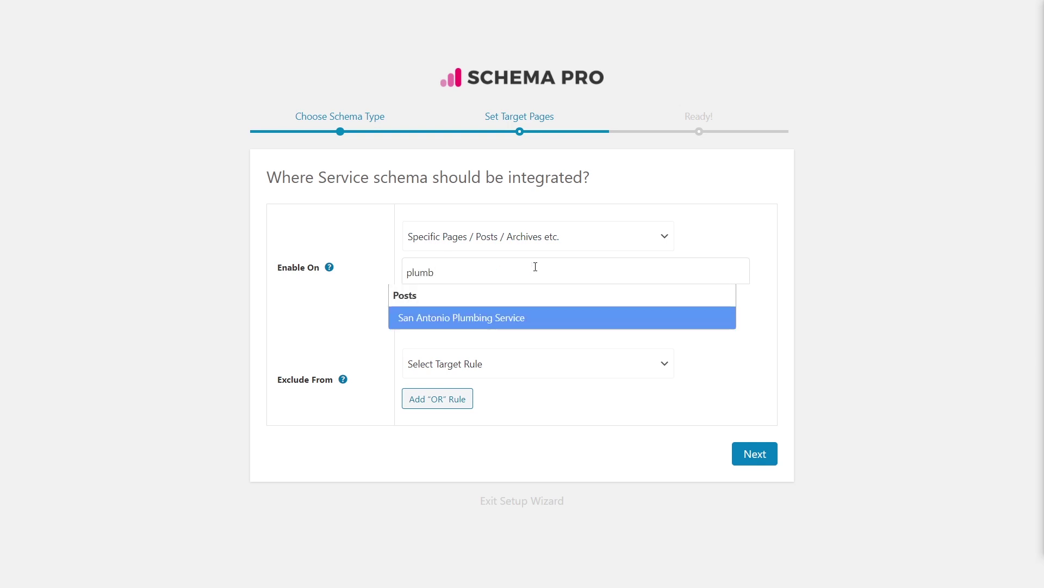
click(468, 320)
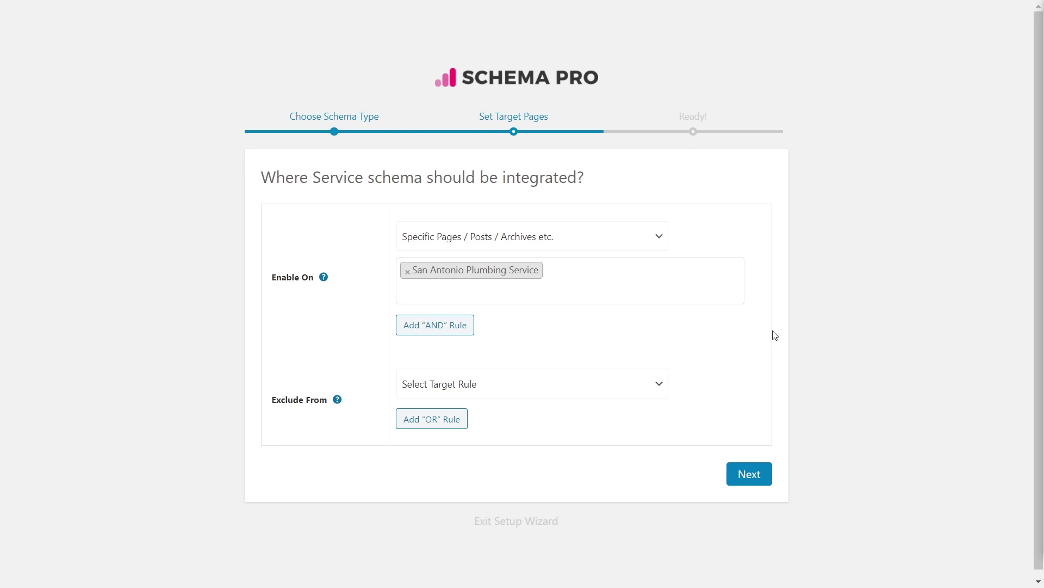
Finish the wizard with Complete Setup to reach the Service schema's Edit Schema page.
click(753, 472)
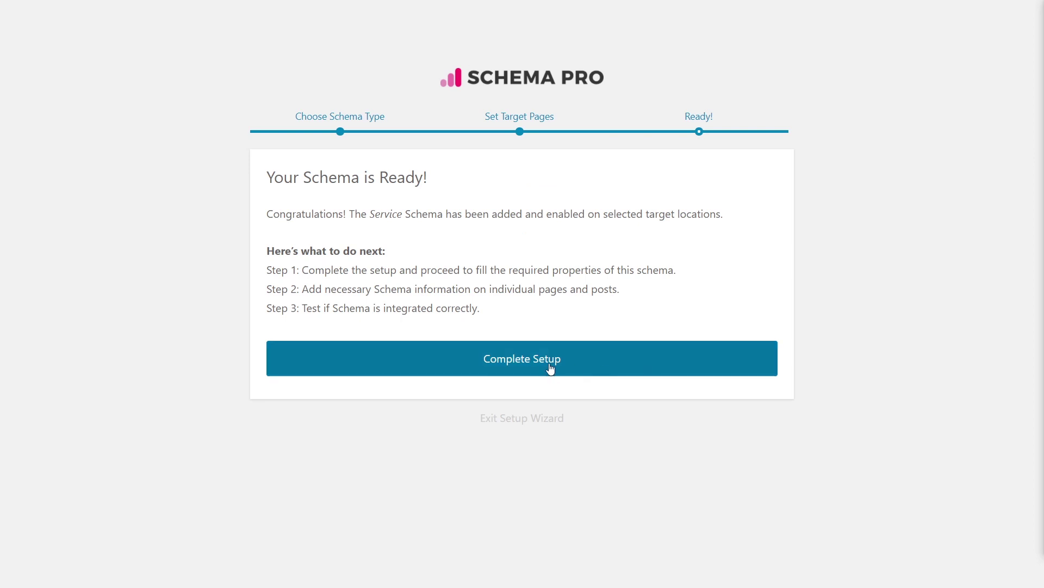
click(546, 369)
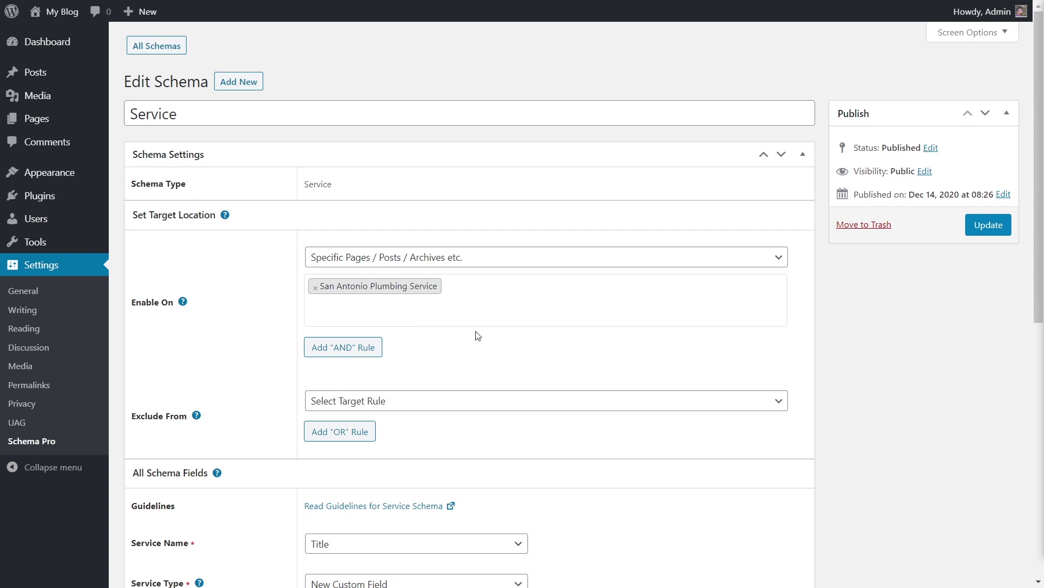
Append ' Plumbing' to the schema title so it reads 'Service Plumbing'.
scroll(501, 331, down, 5)
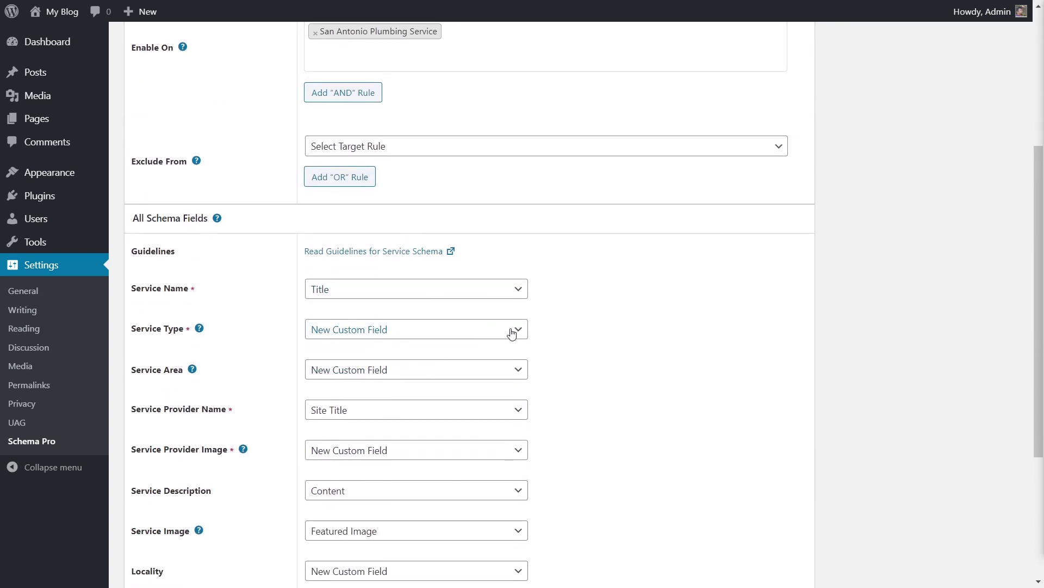
scroll(511, 333, up, 5)
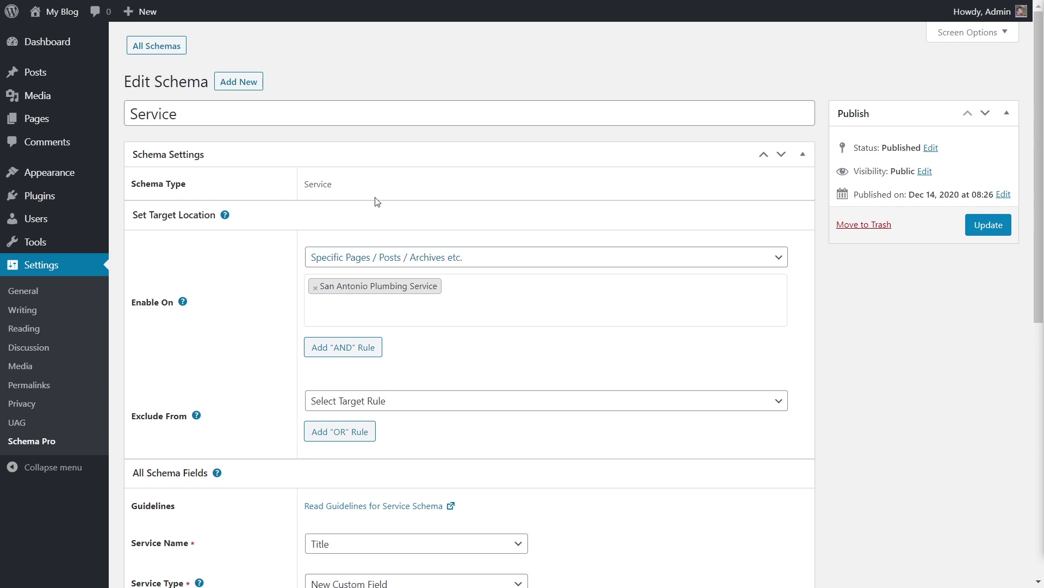
click(205, 116)
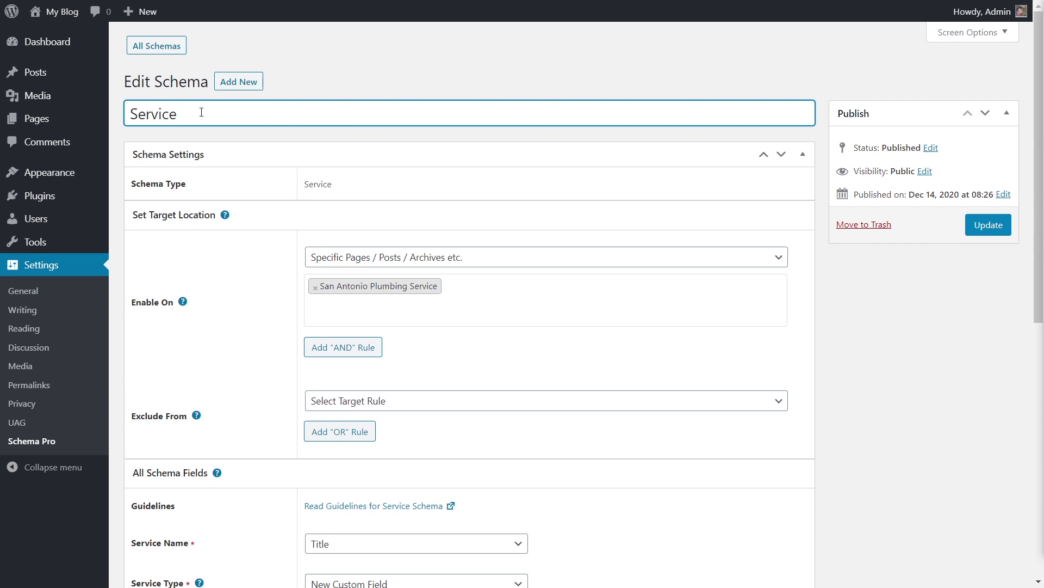
text(Plumbing)
click(383, 136)
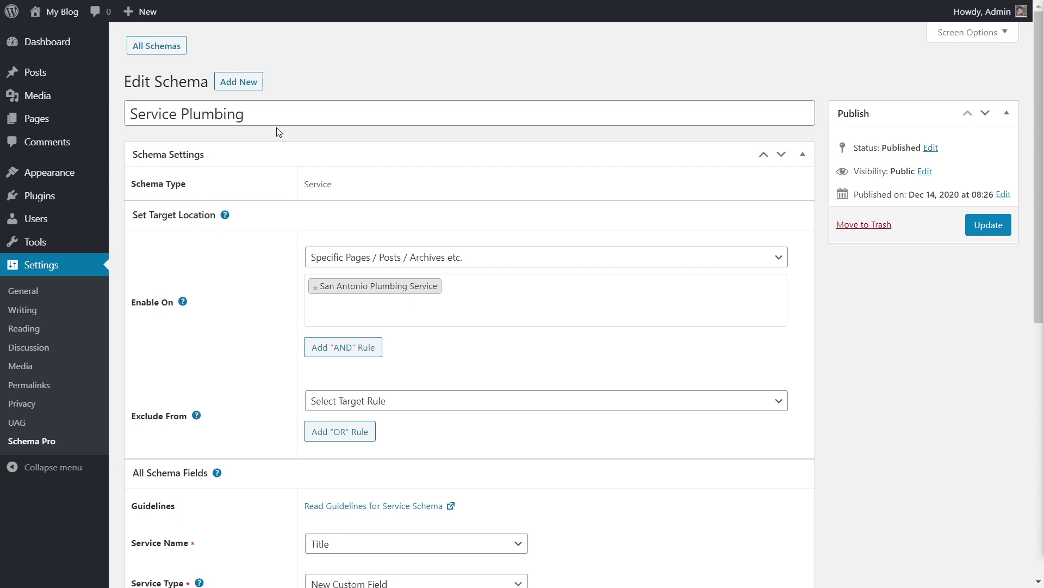
Look through the All Schema Fields mappings and open the Read Guidelines for Service Schema link.
scroll(285, 176, down, 2)
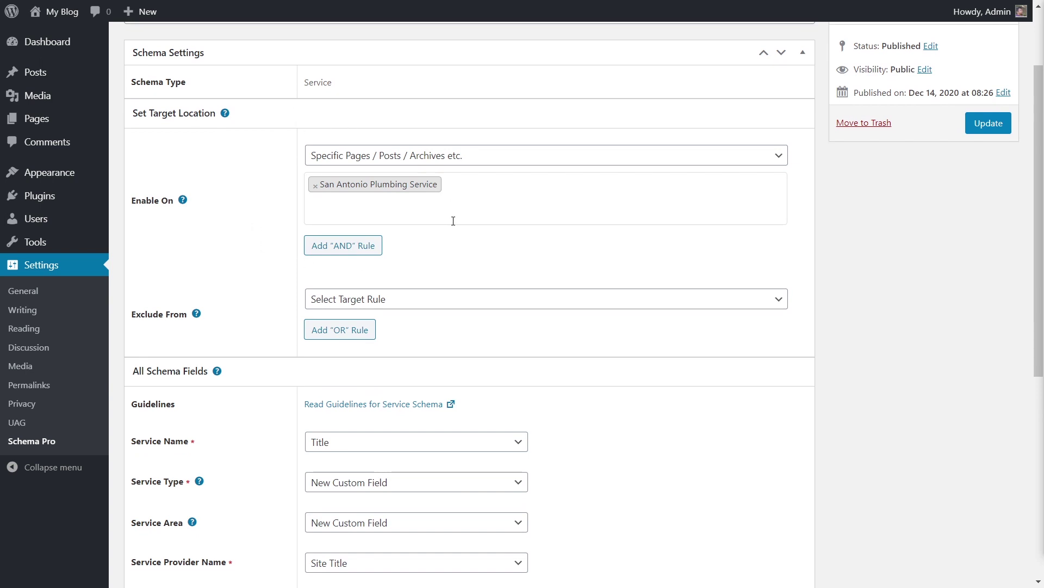
scroll(453, 220, down, 5)
scroll(579, 185, down, 2)
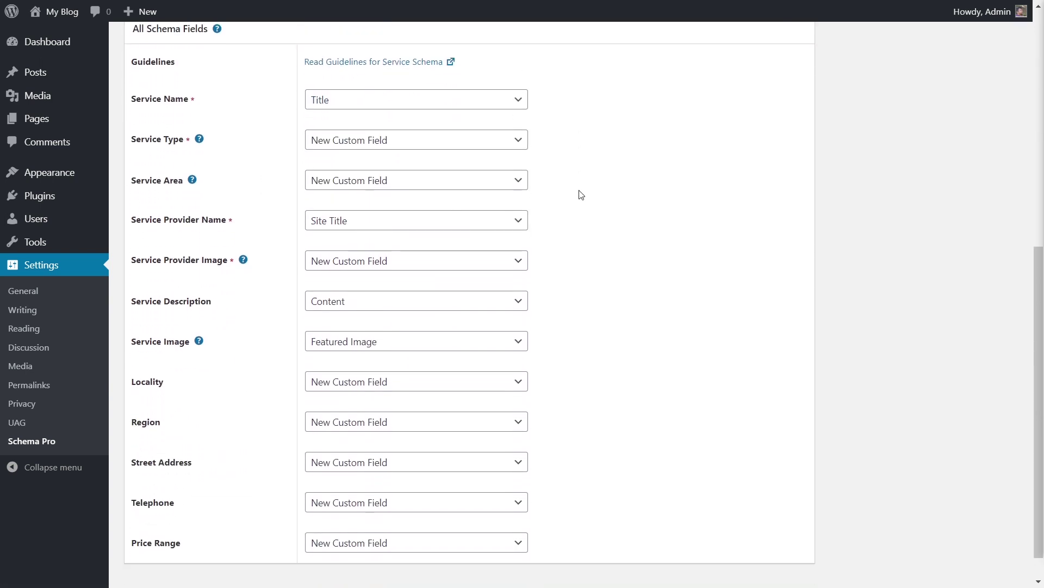
scroll(579, 196, down, 1)
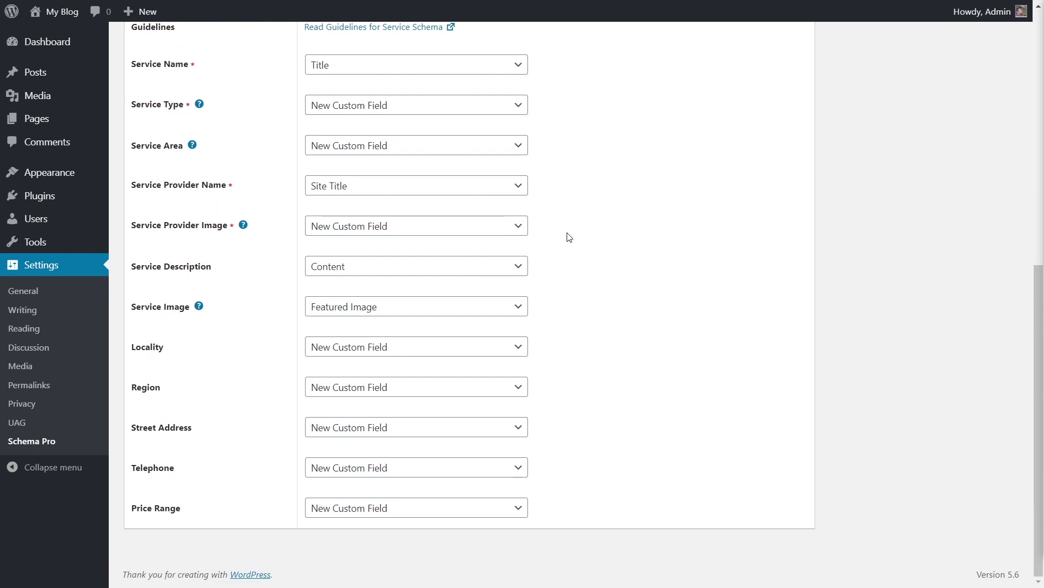
scroll(569, 238, up, 2)
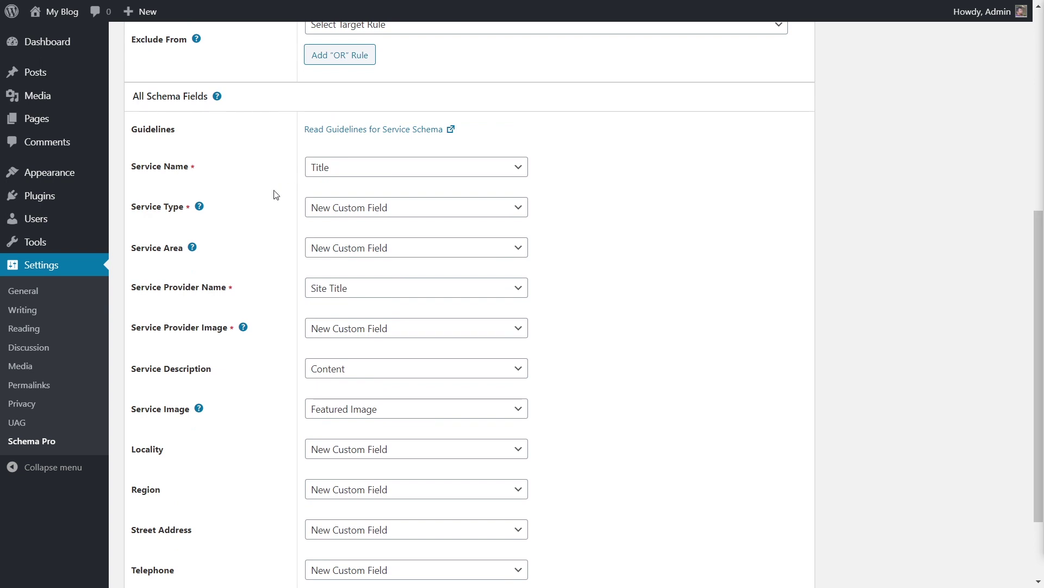
scroll(272, 217, down, 2)
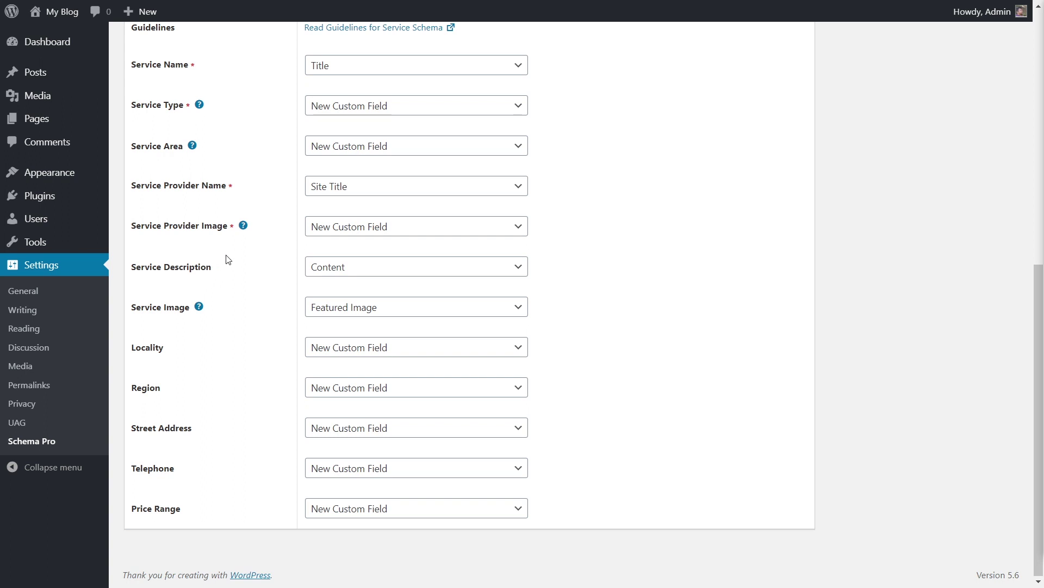
scroll(619, 319, up, 2)
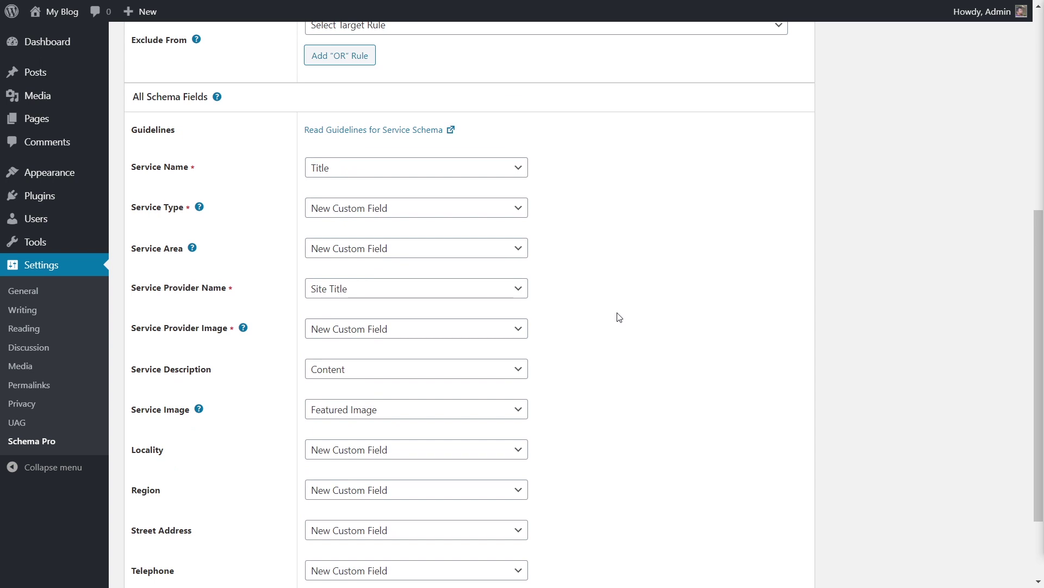
scroll(237, 200, down, 2)
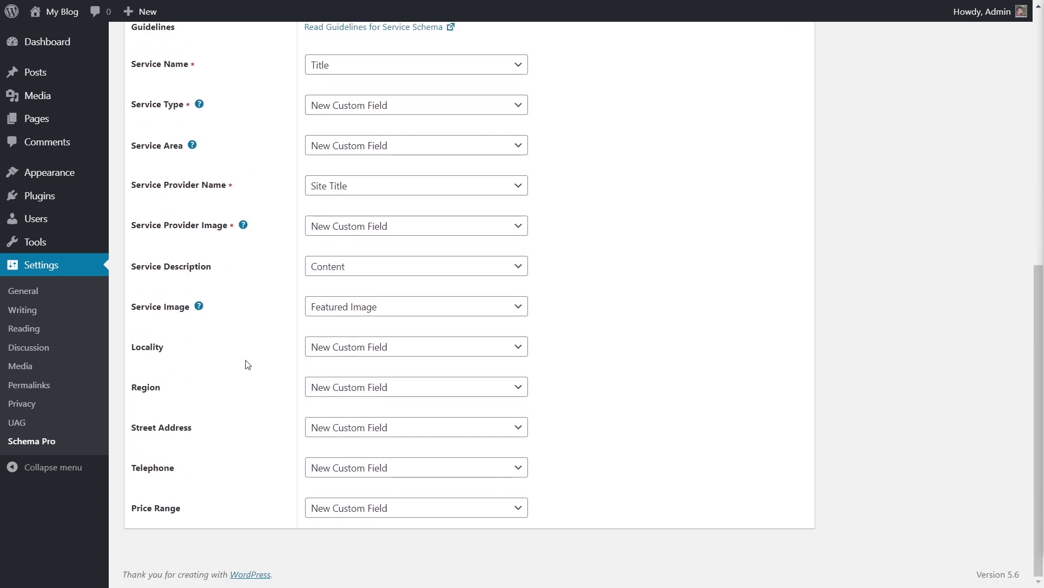
scroll(246, 363, up, 7)
scroll(513, 362, down, 5)
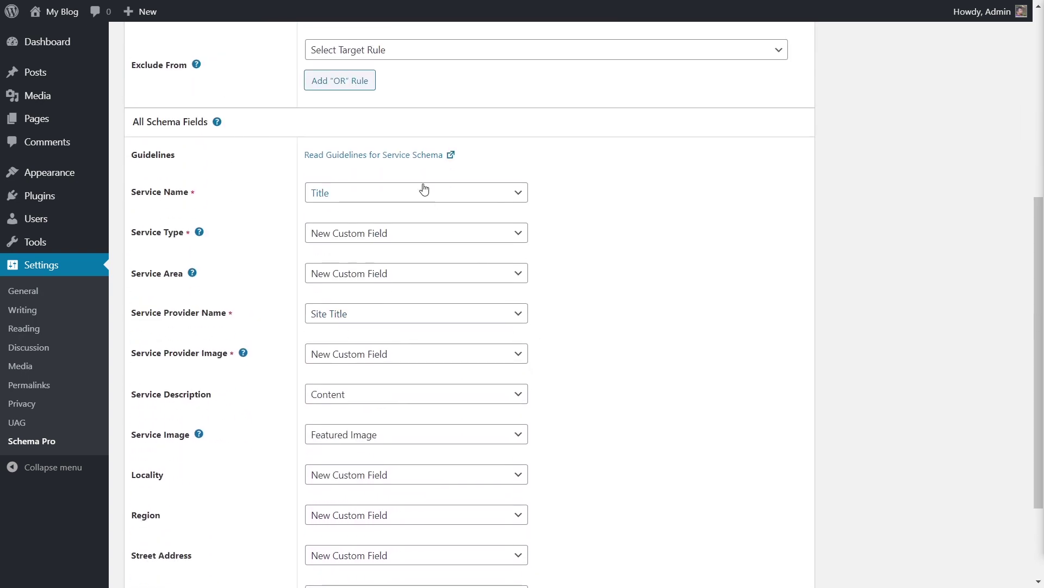
click(403, 156)
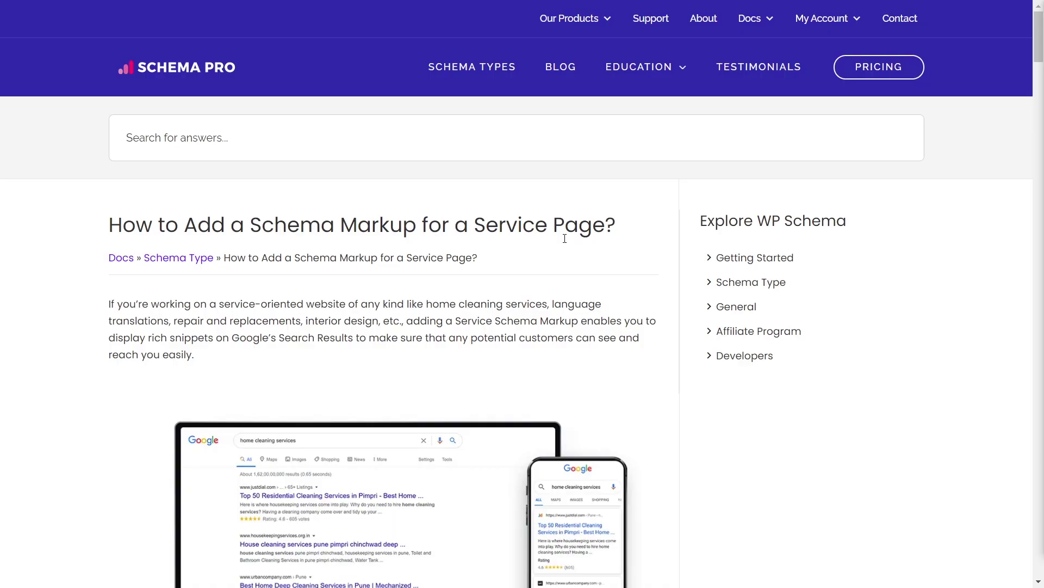
Scroll through the 'How to Add a Schema Markup for a Service Page?' guide.
scroll(565, 239, down, 10)
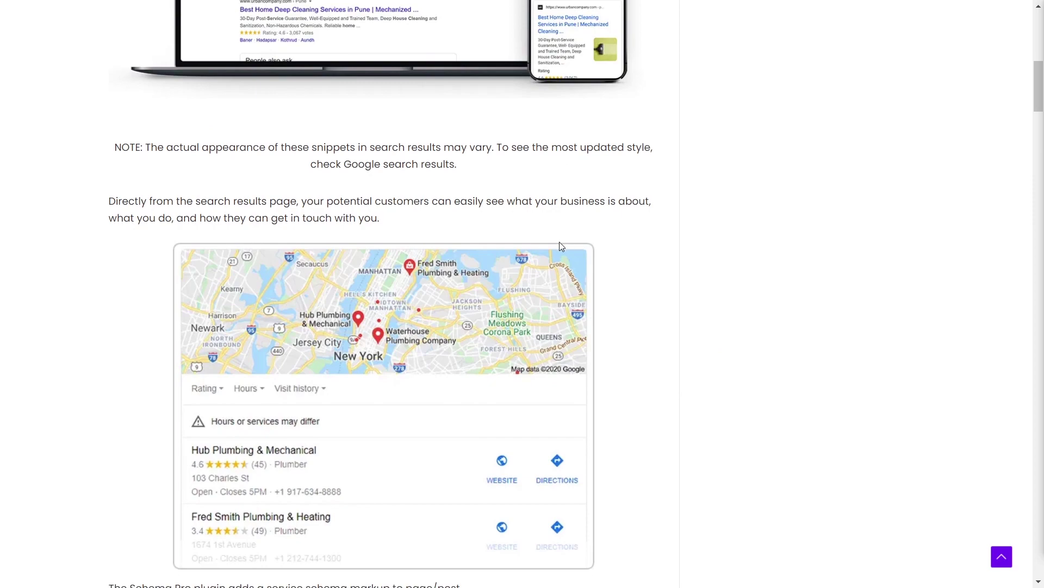
scroll(562, 247, down, 20)
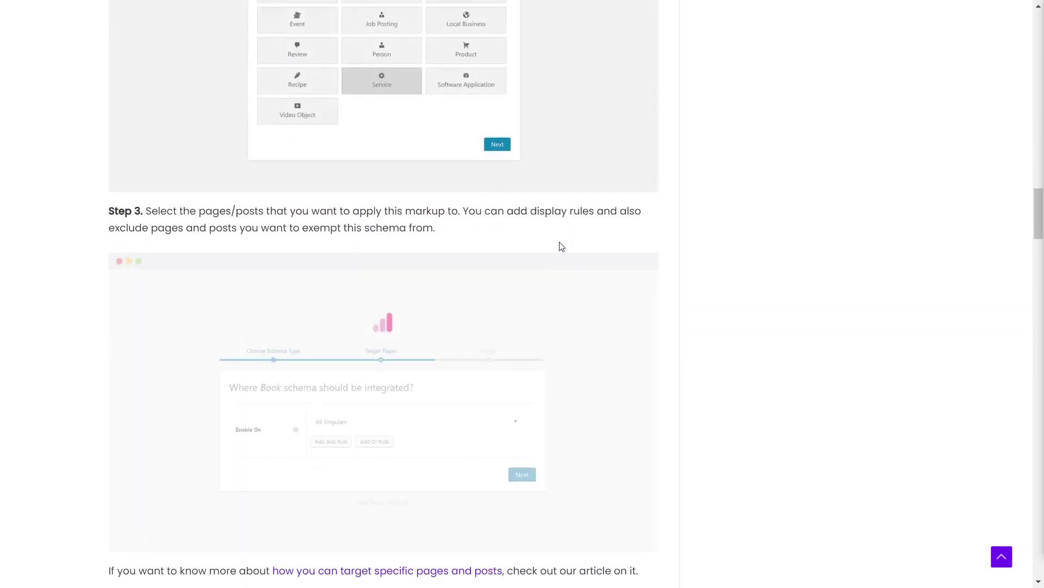
scroll(561, 247, down, 20)
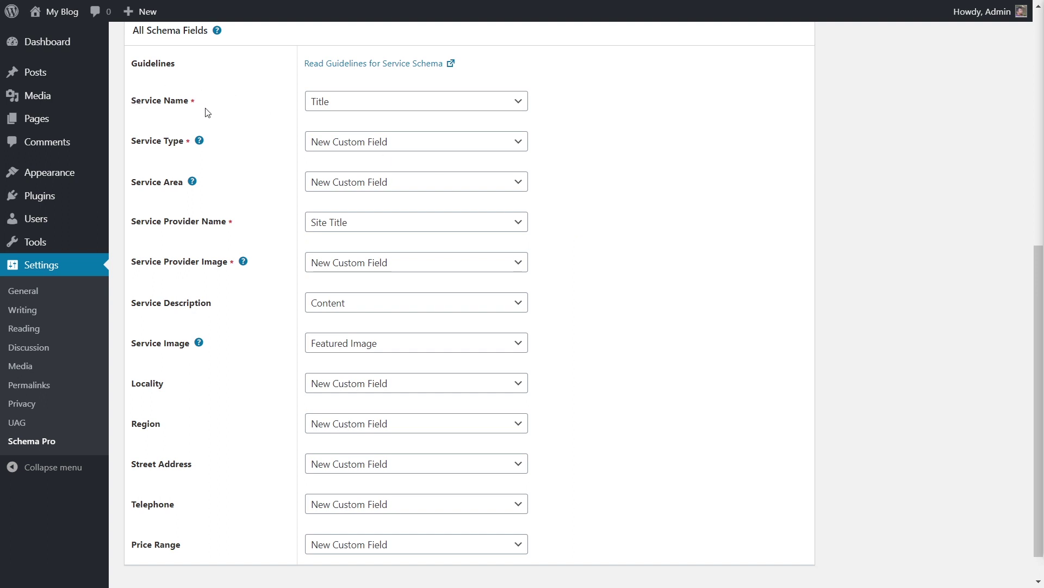
Show the list of data sources for the Service Name field.
click(518, 102)
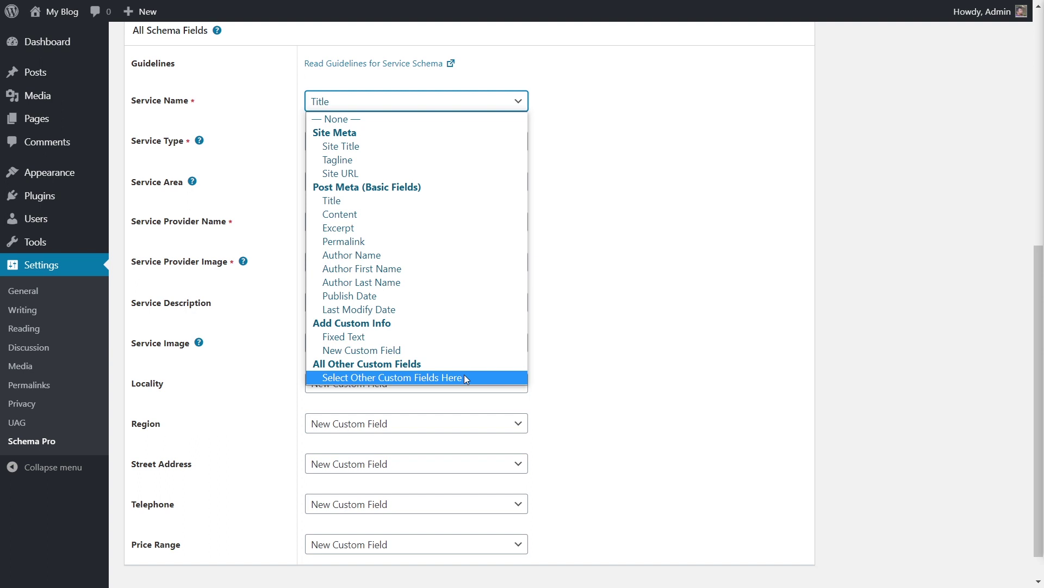
click(636, 195)
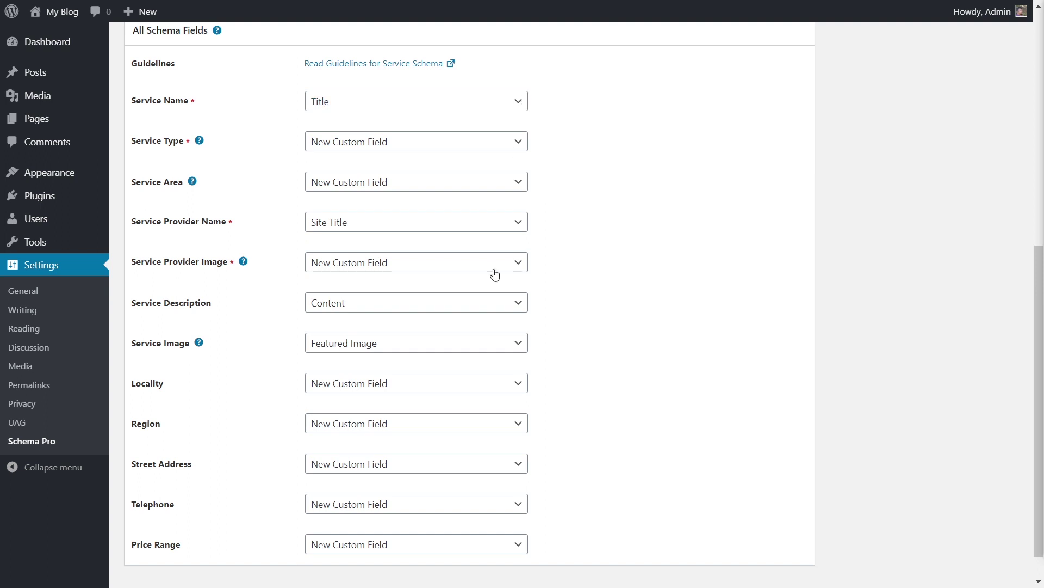
click(472, 424)
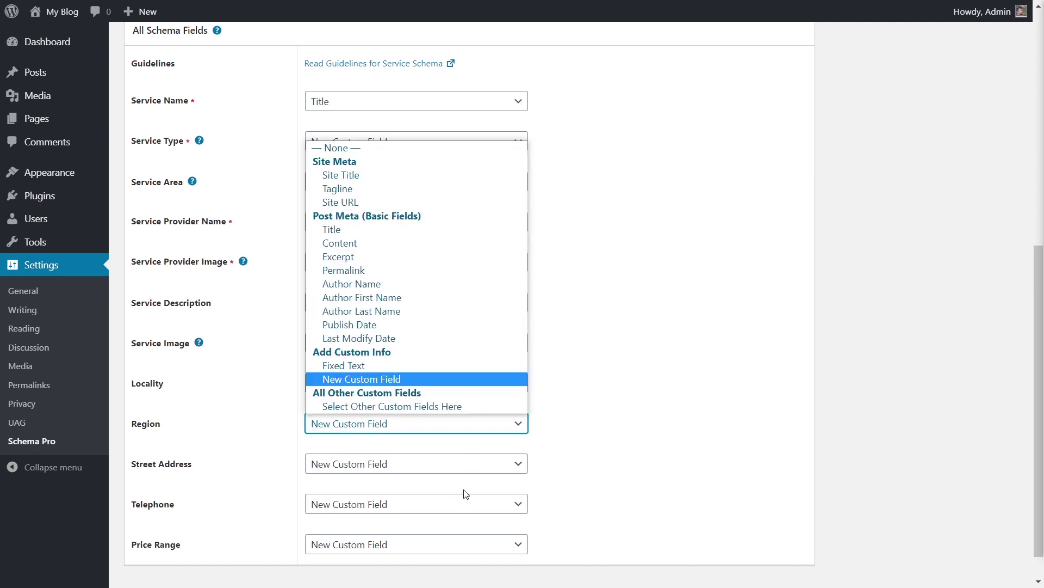
click(635, 372)
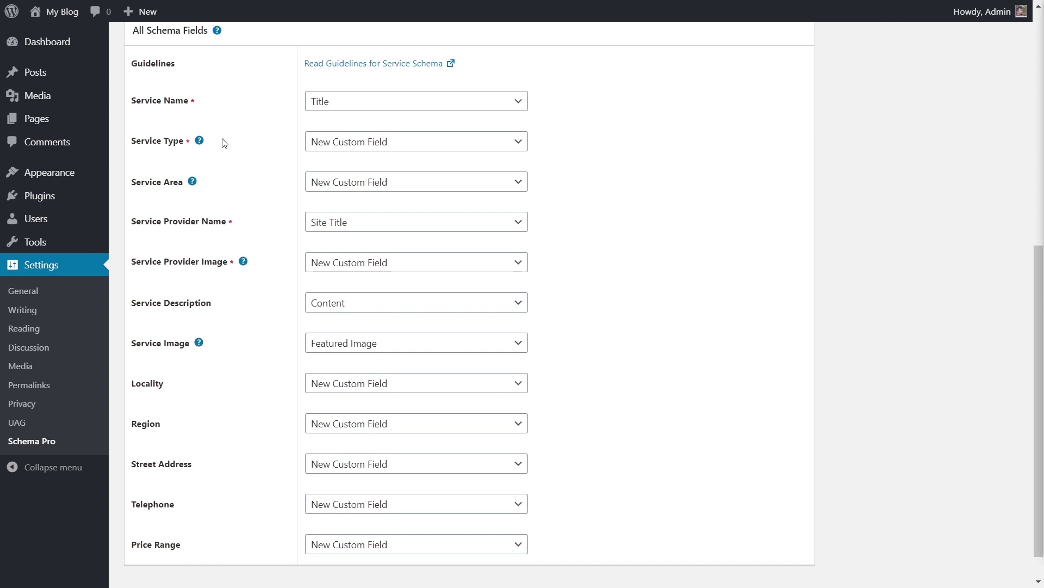
Set Service Type to the fixed text 'Plumbing'.
click(390, 147)
click(378, 383)
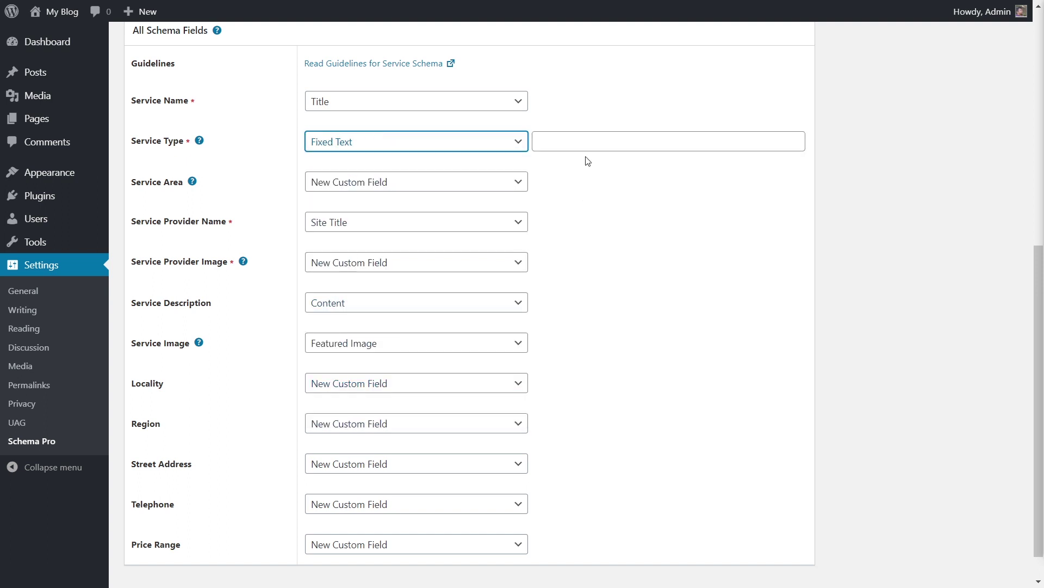
click(593, 142)
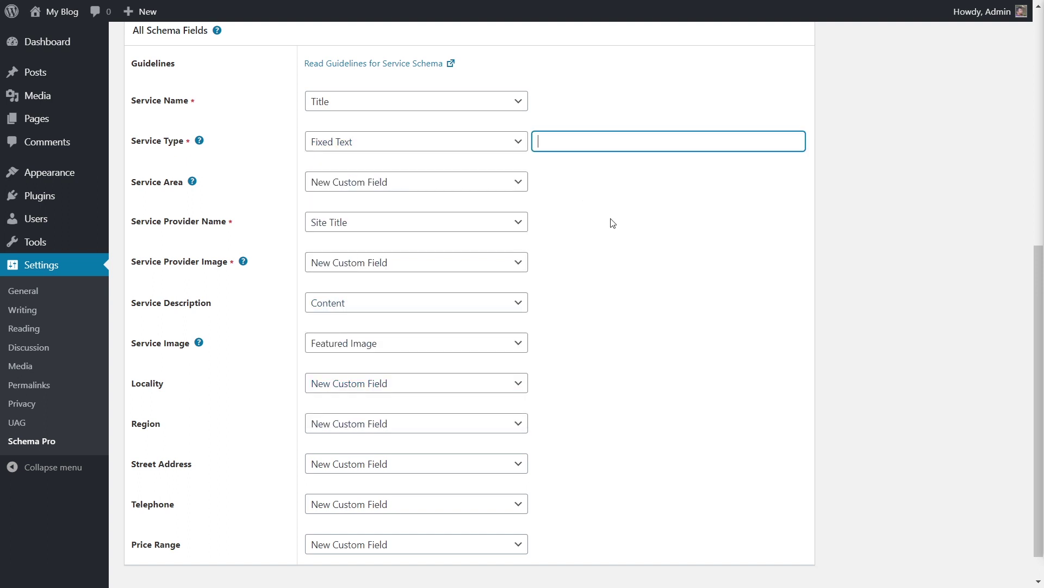
text(Plumbing)
click(606, 243)
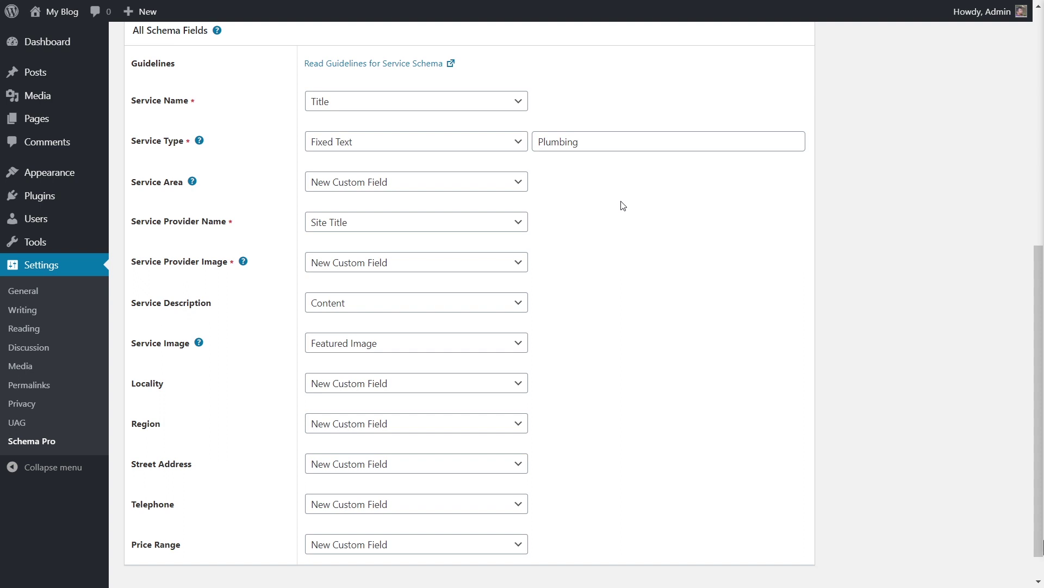
Set Service Area to the fixed text 'San Antonio'.
click(517, 181)
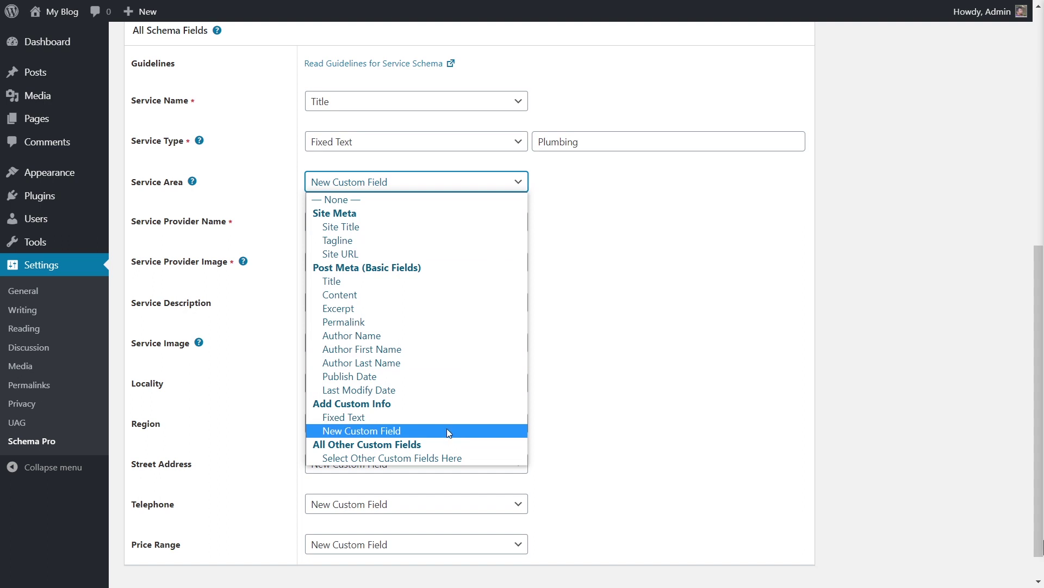
click(435, 416)
click(585, 175)
text(San An)
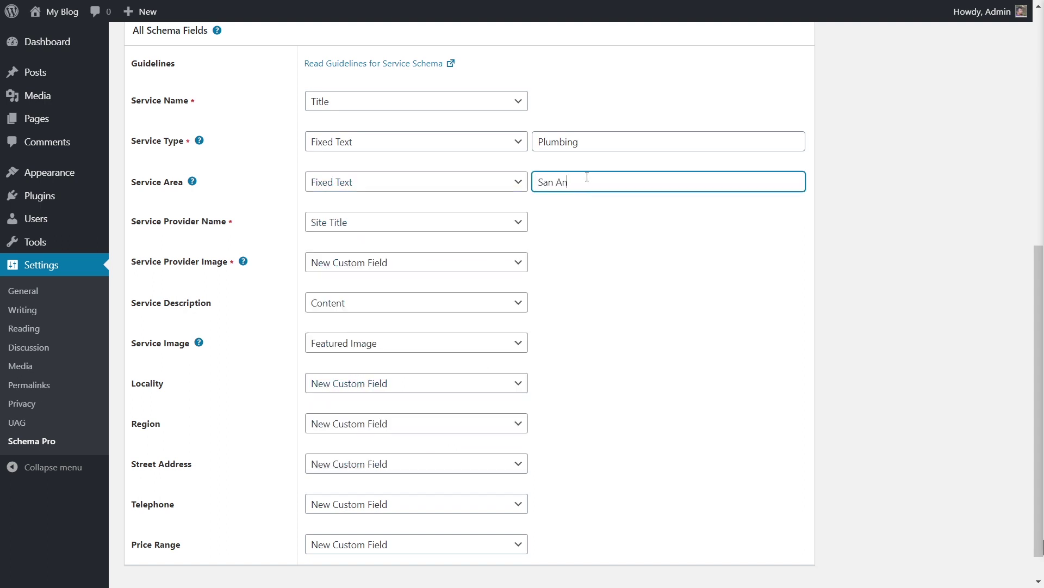
text(tonio)
click(581, 252)
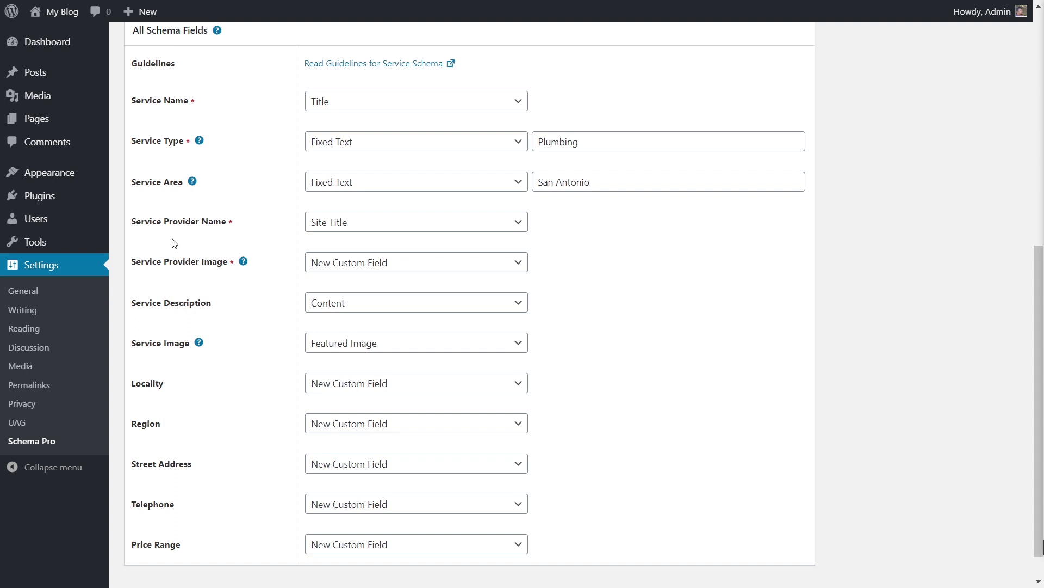
Switch Service Provider Name to fixed text and paste in the provider's name.
click(448, 226)
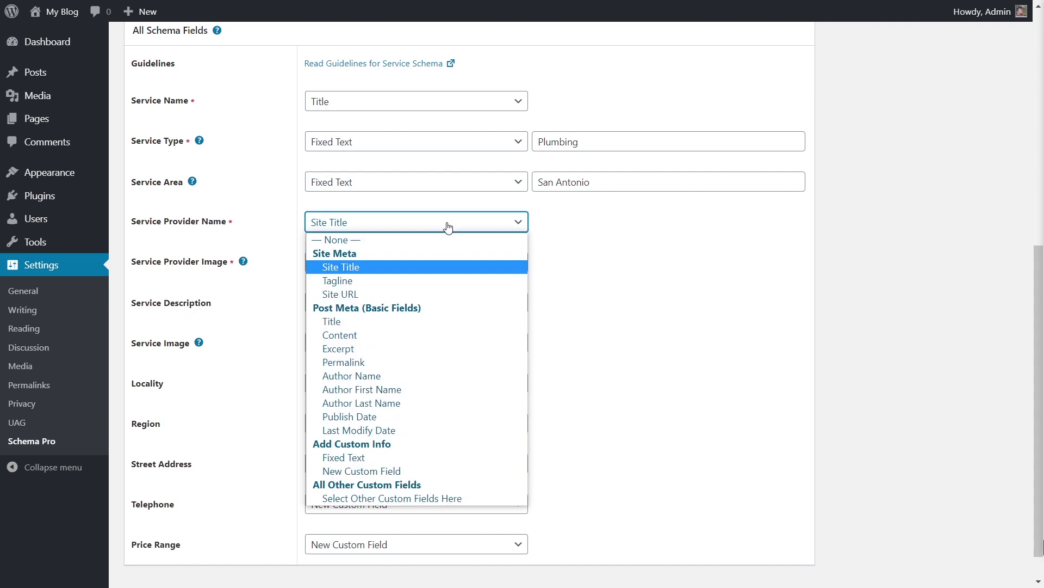
click(403, 456)
click(597, 230)
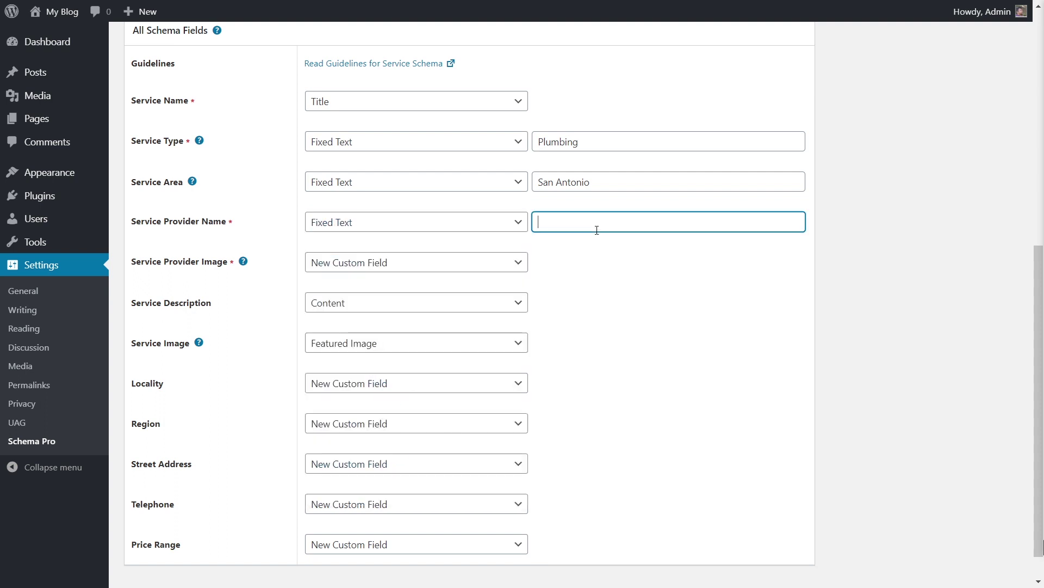
click(553, 265)
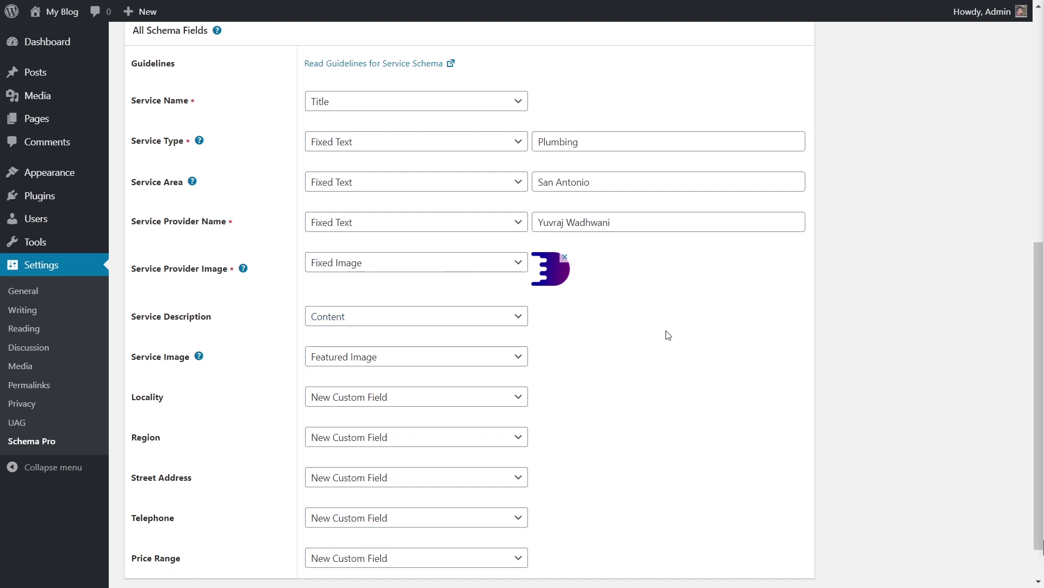
Set Price Range to fixed text, taking the $$$ - $$$$ suggestion and trimming it to $$ - $$$.
scroll(631, 334, down, 1)
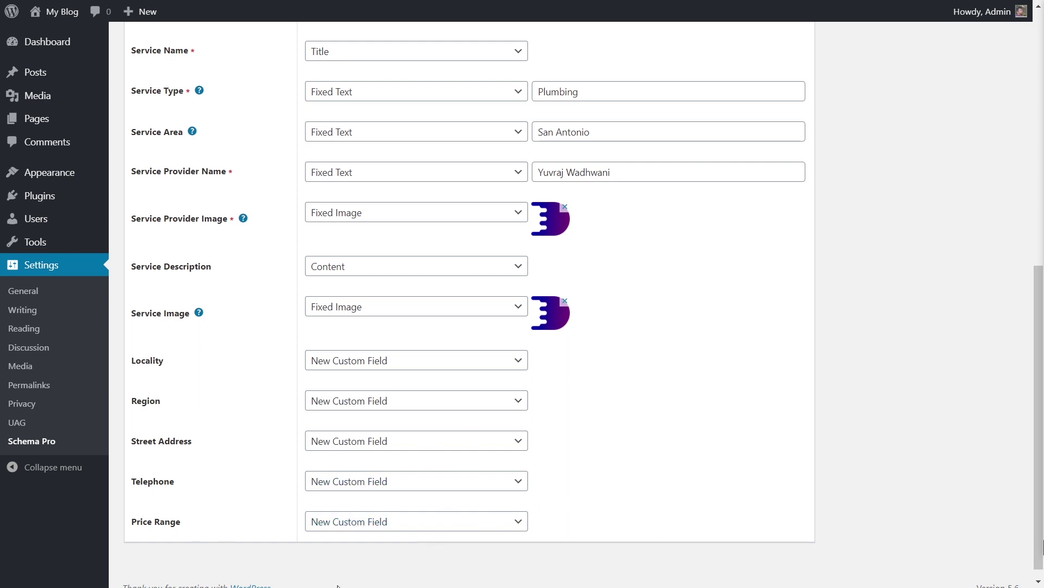
click(513, 532)
click(405, 463)
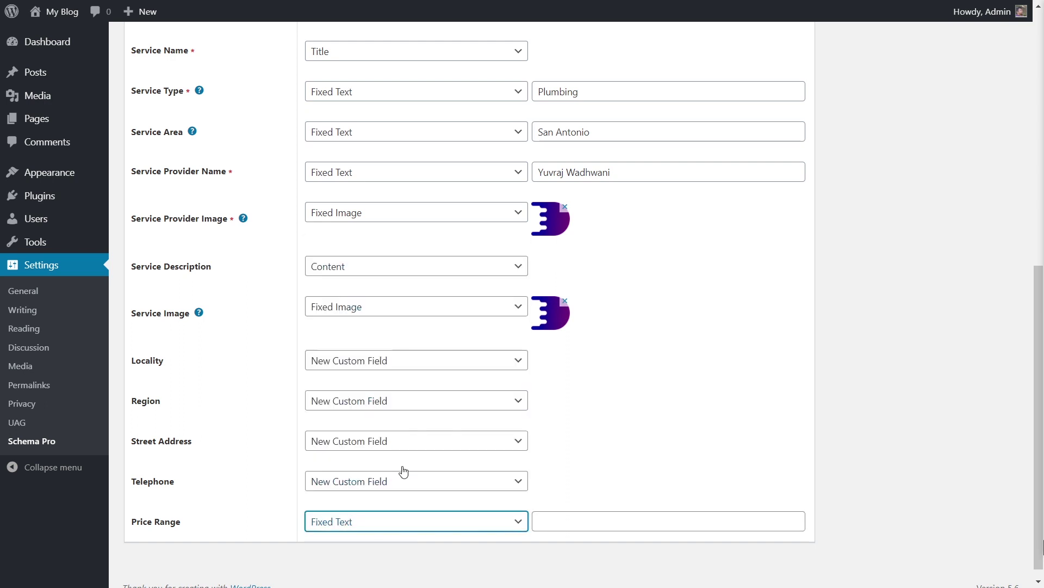
click(571, 520)
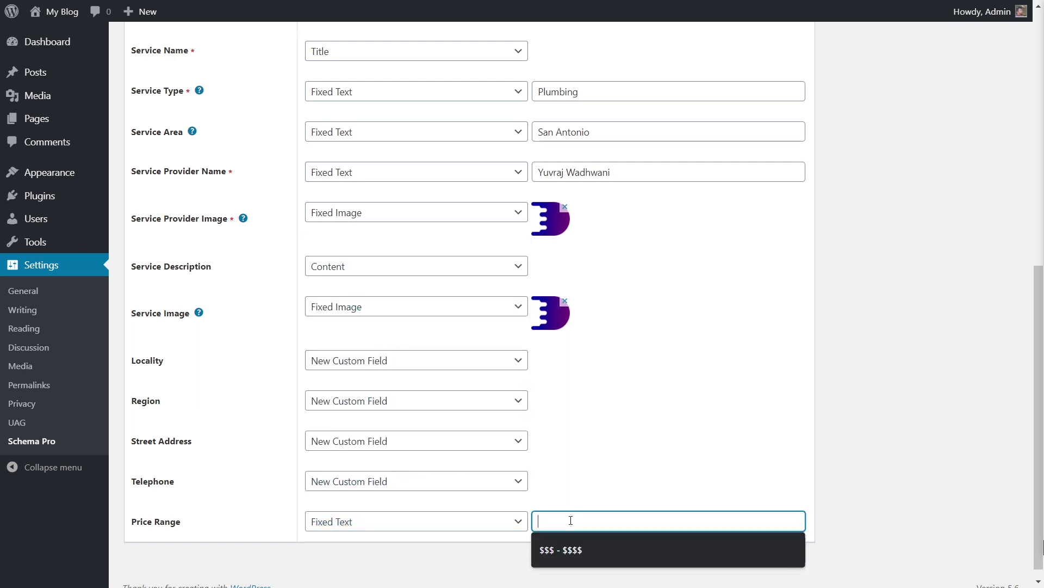
click(574, 549)
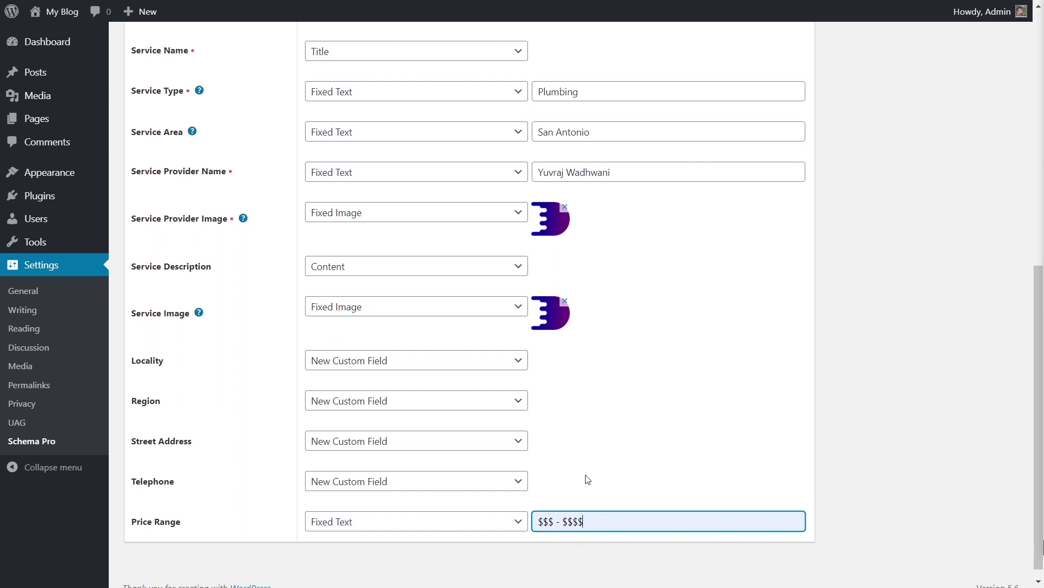
click(578, 462)
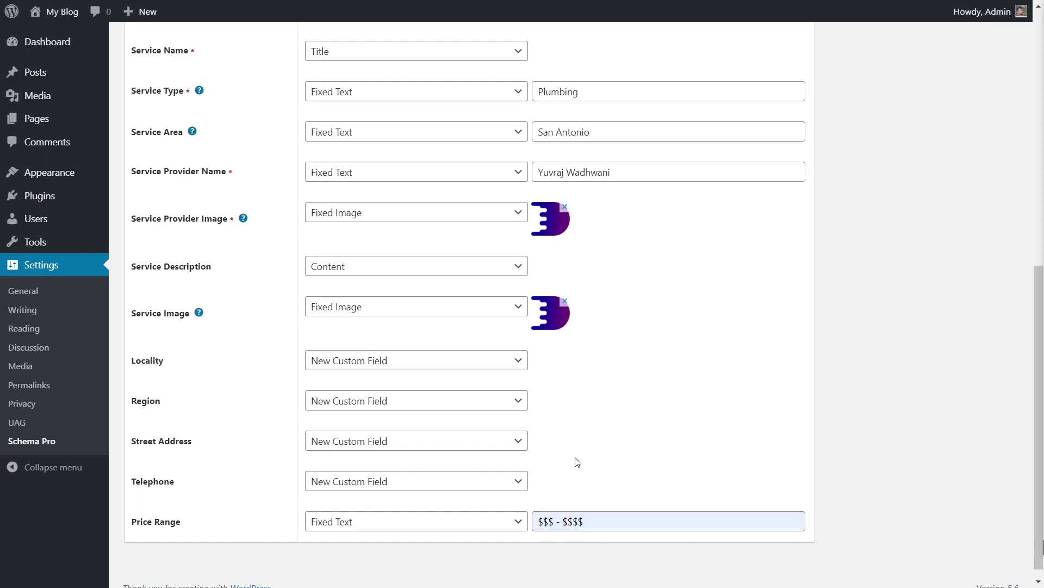
click(549, 521)
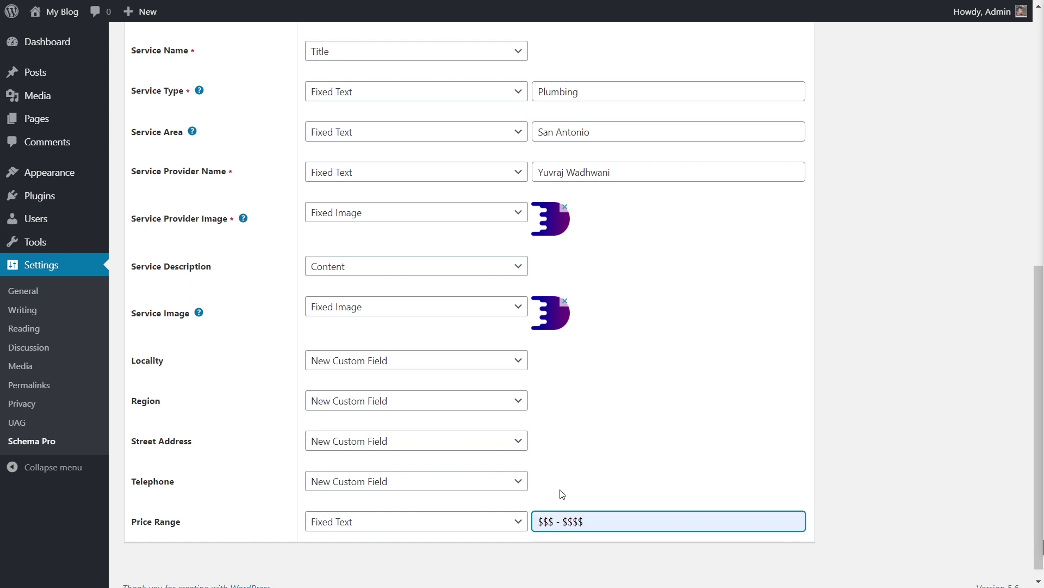
key(Delete)
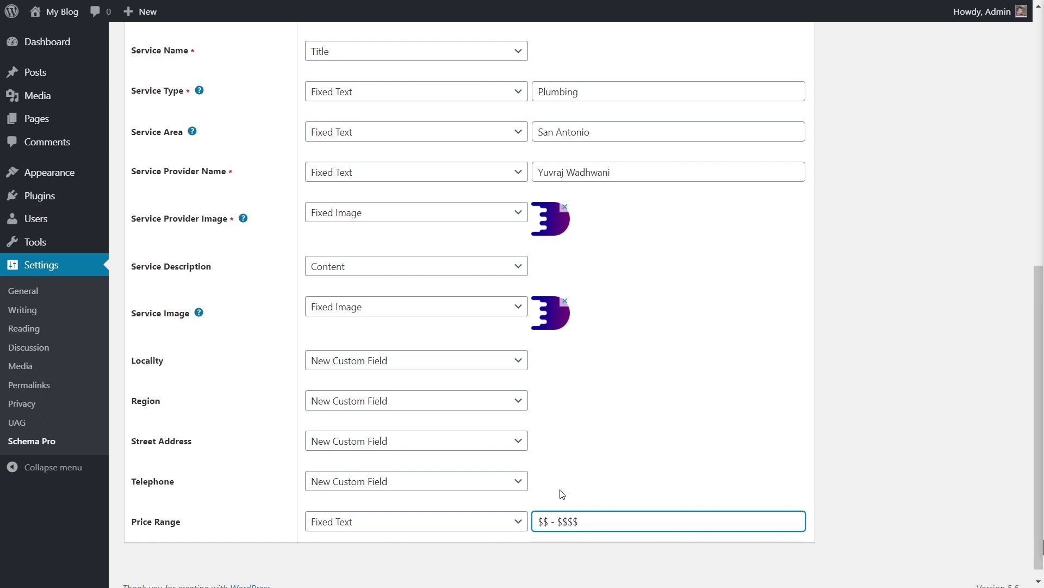
key(BackSpace)
click(559, 500)
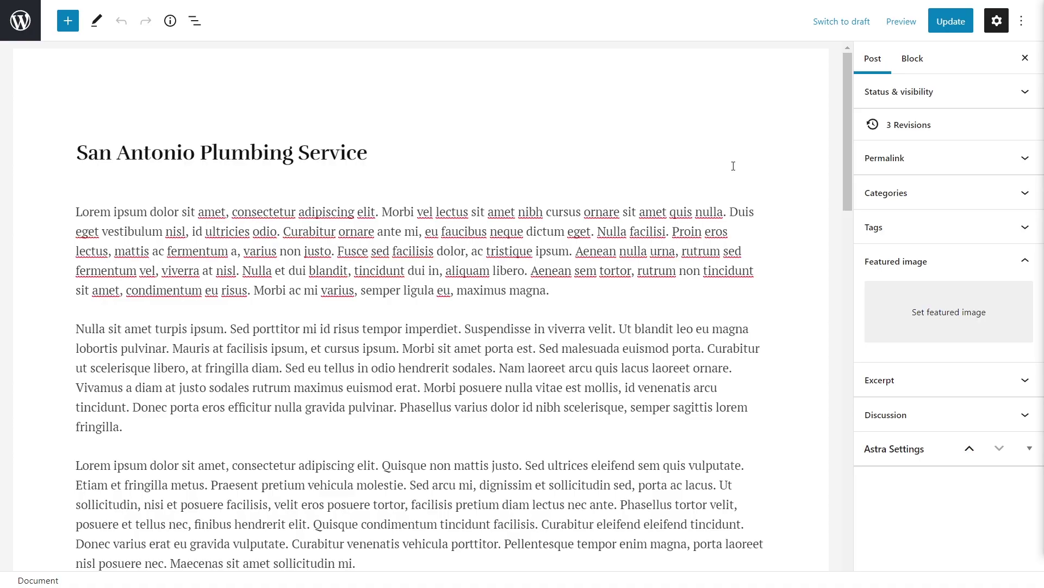
Scroll down the post editor to check the Schema Pro meta box.
scroll(734, 166, down, 10)
scroll(734, 166, down, 12)
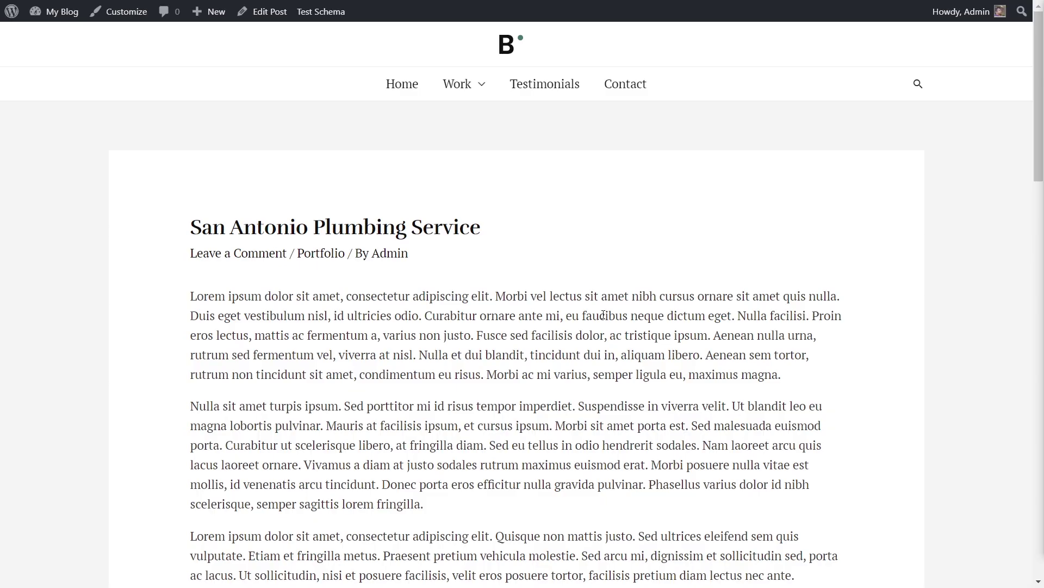
Test the post in Rich Results Test and expand the Local businesses result.
click(324, 13)
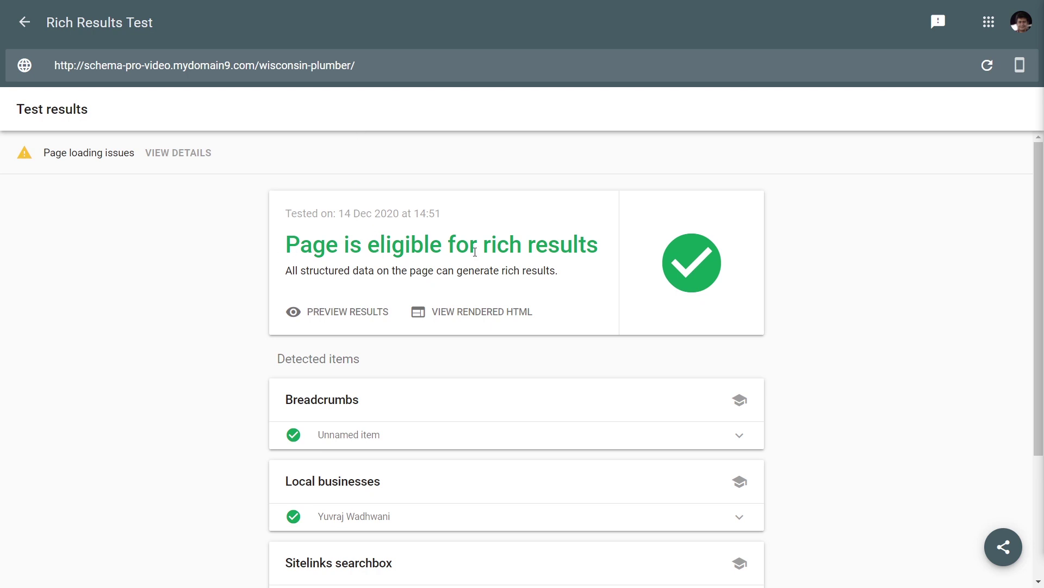
scroll(393, 380, down, 2)
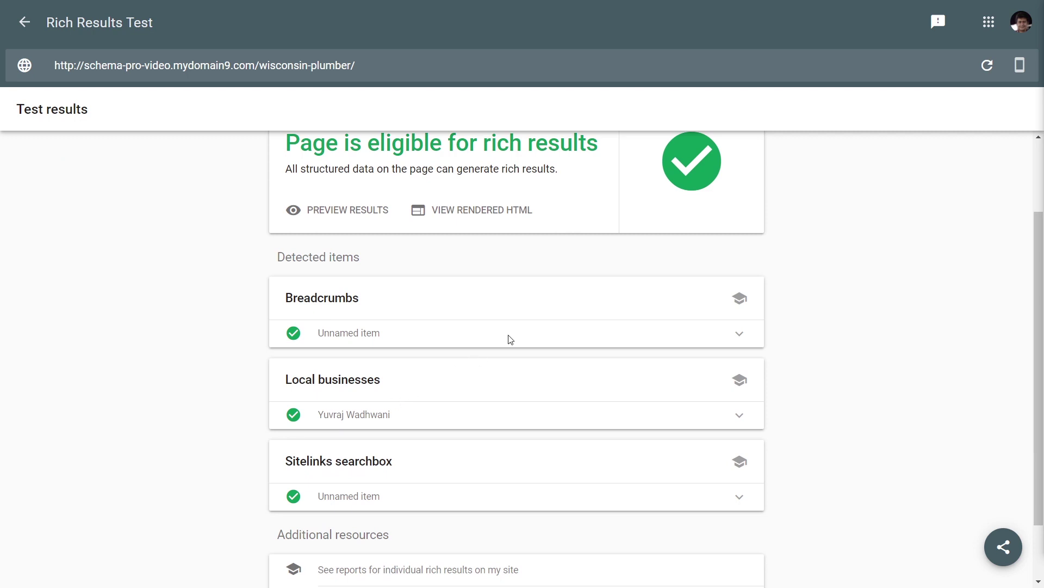
scroll(508, 340, down, 2)
click(412, 337)
Review the local business properties, then collapse the result details.
scroll(514, 347, down, 2)
scroll(522, 344, down, 5)
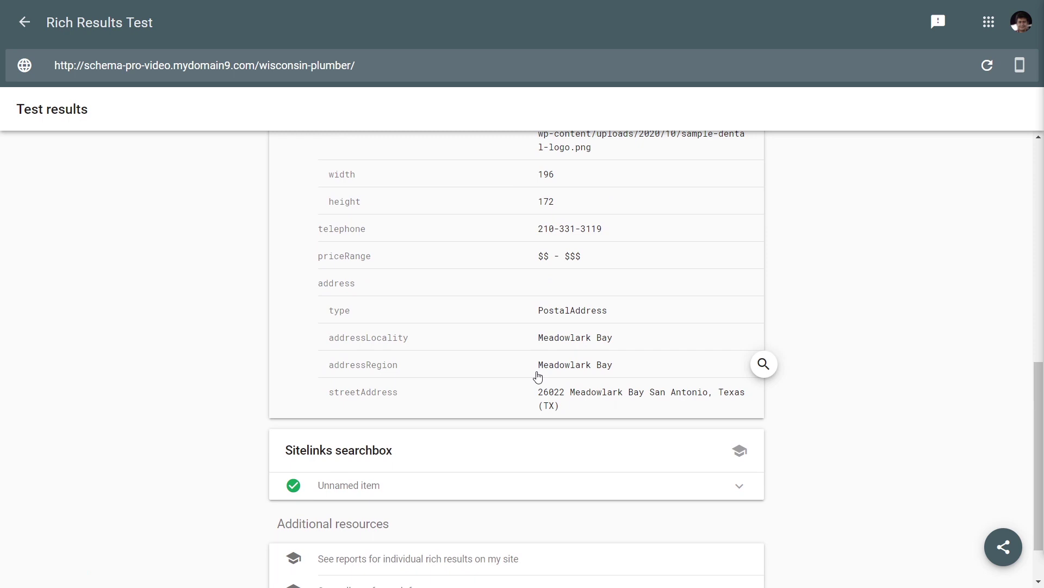
scroll(550, 304, up, 5)
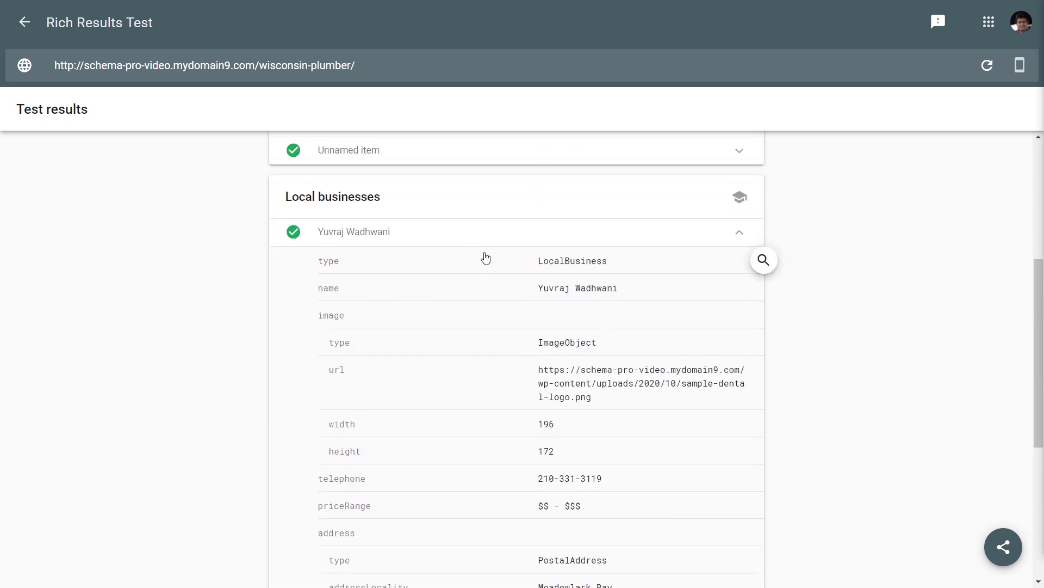
click(476, 238)
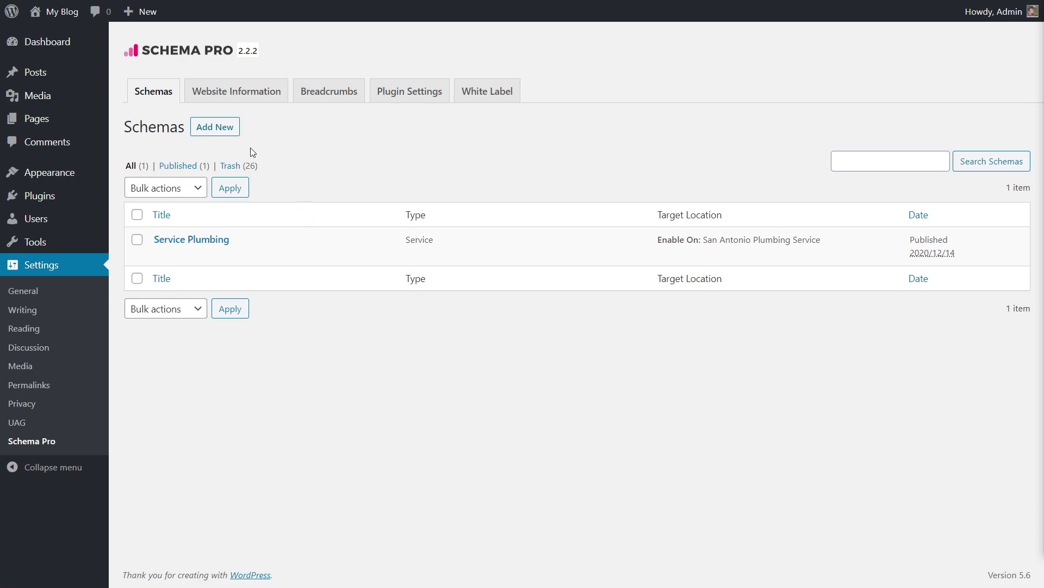
Add a new Review schema targeted at the San Antonio Plumbing Service post.
click(224, 137)
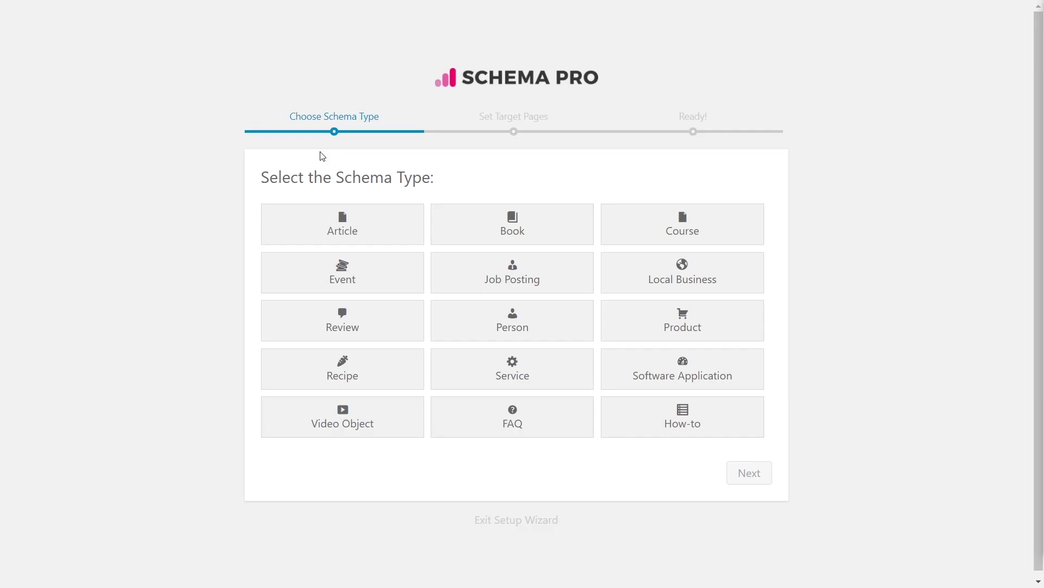
click(359, 320)
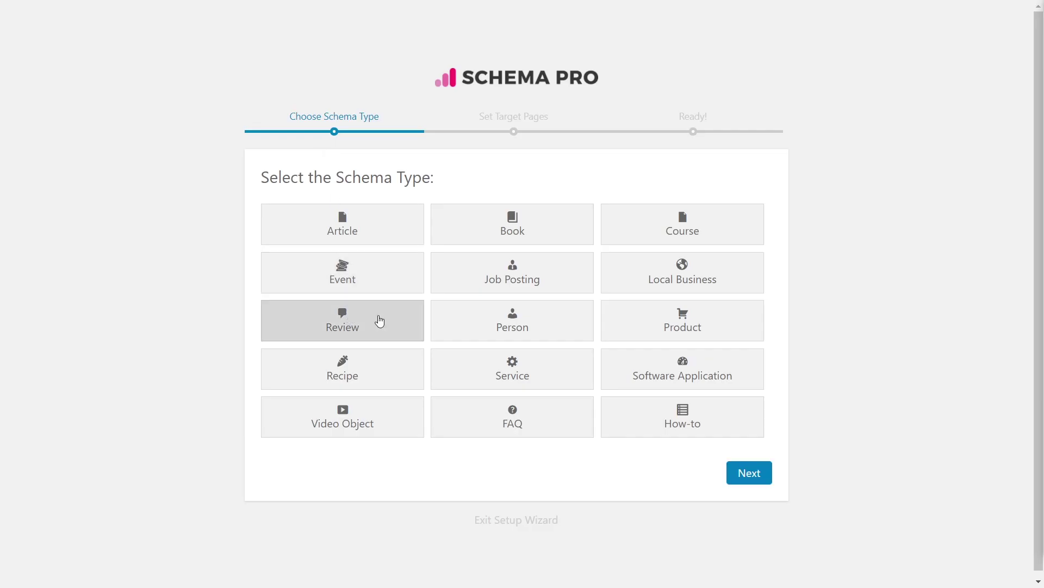
click(753, 473)
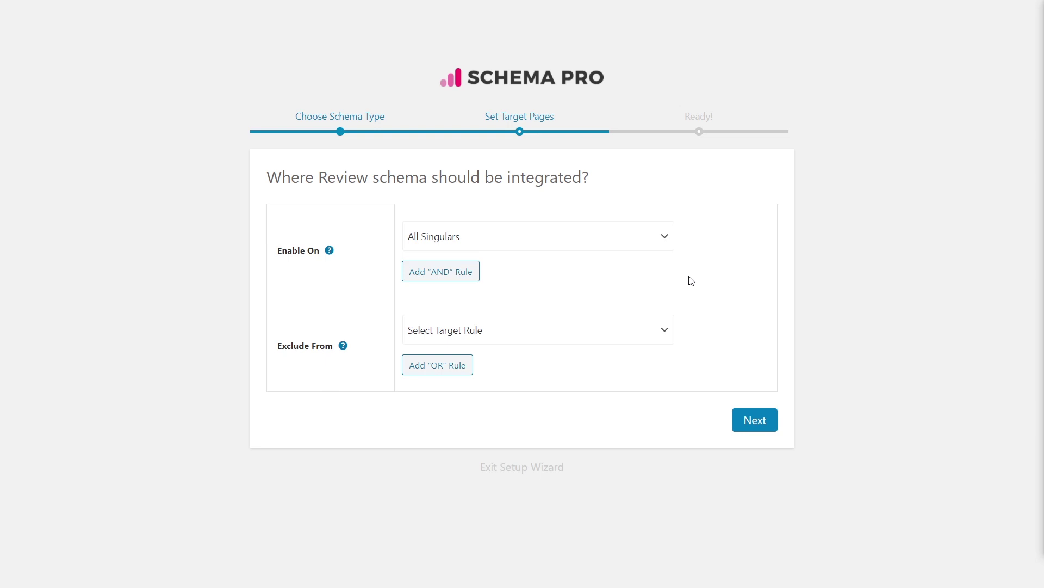
click(657, 241)
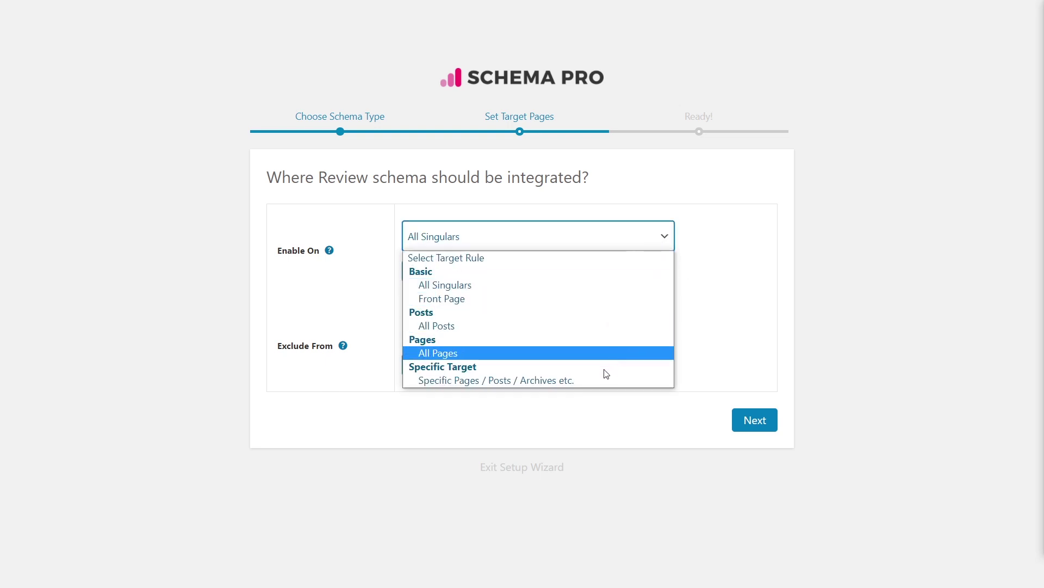
click(526, 381)
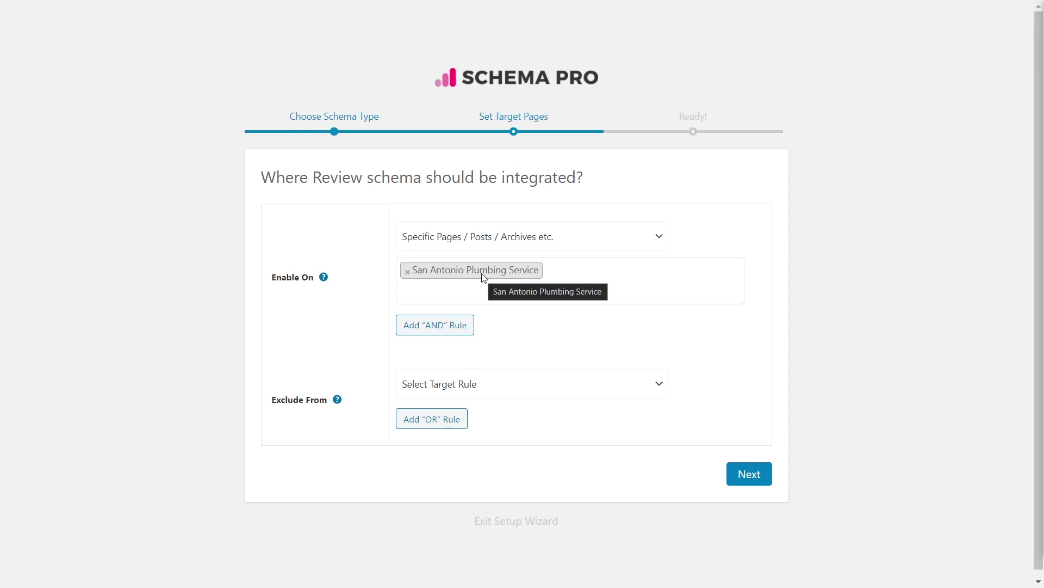
click(759, 479)
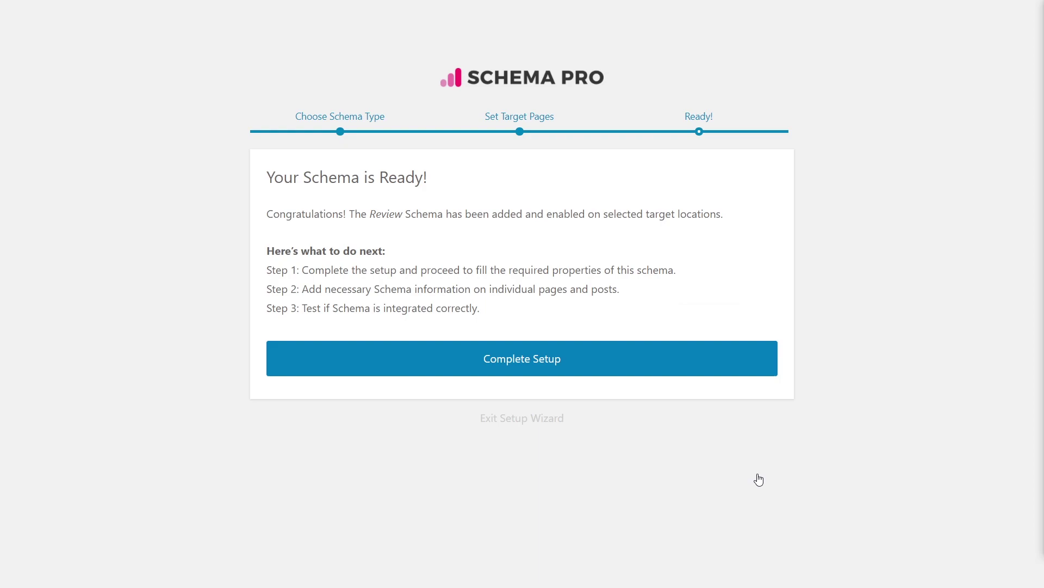
Complete setup and scroll through the Review schema's field mappings.
click(625, 355)
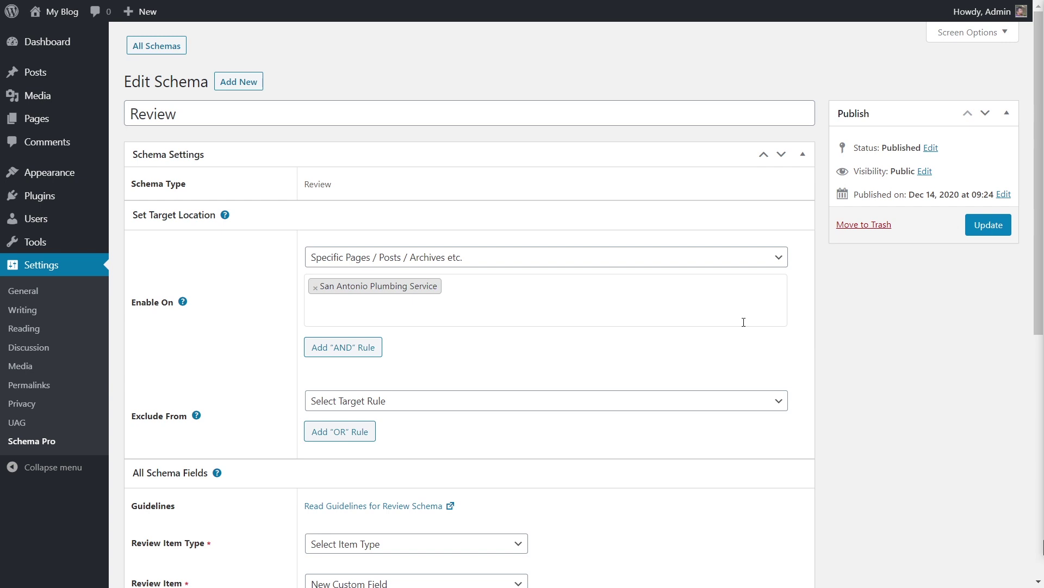
scroll(585, 340, down, 5)
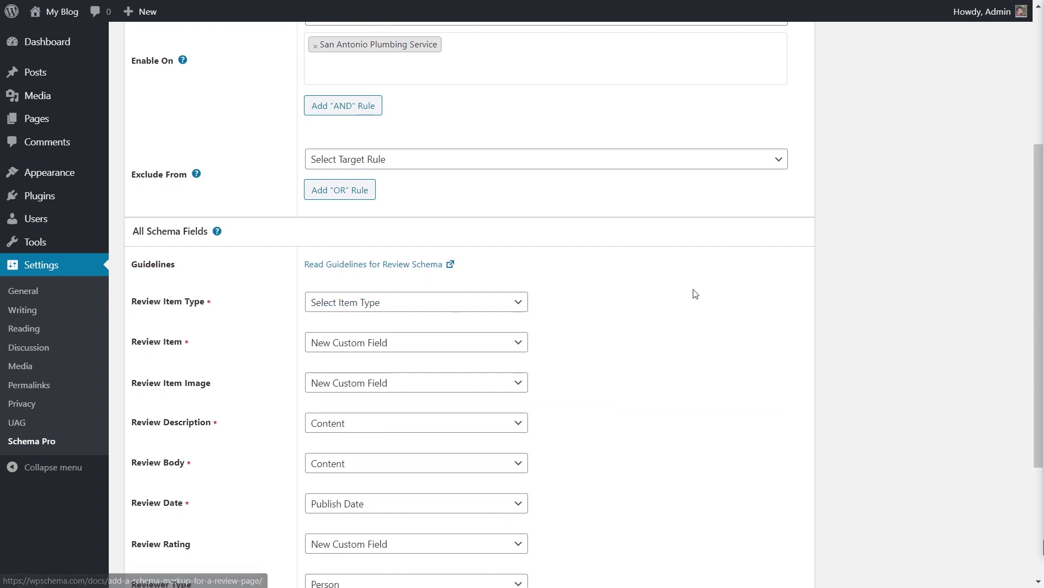
scroll(693, 294, down, 4)
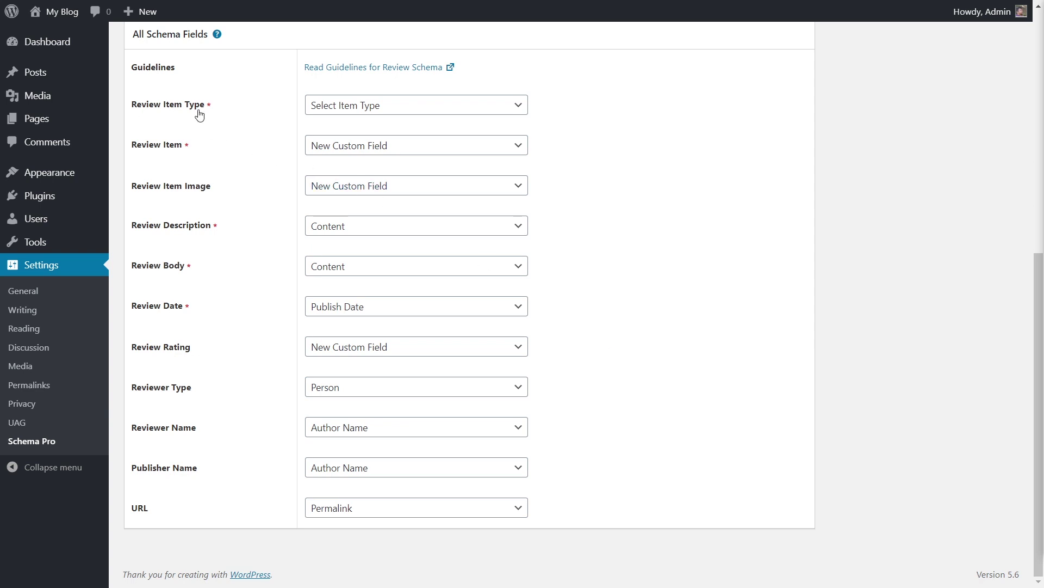
Set Review Item Type to Local business.
click(497, 112)
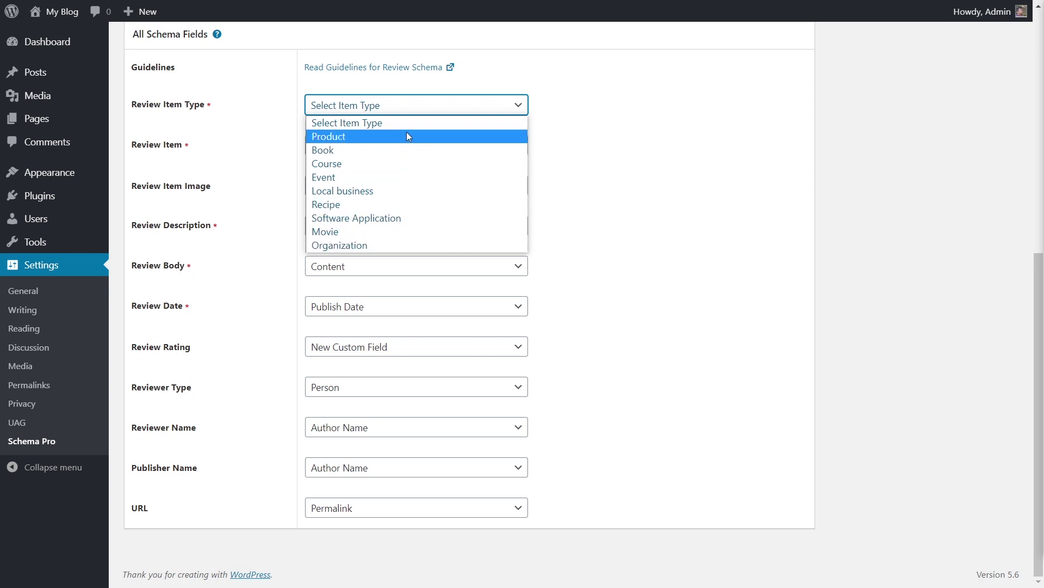
click(386, 190)
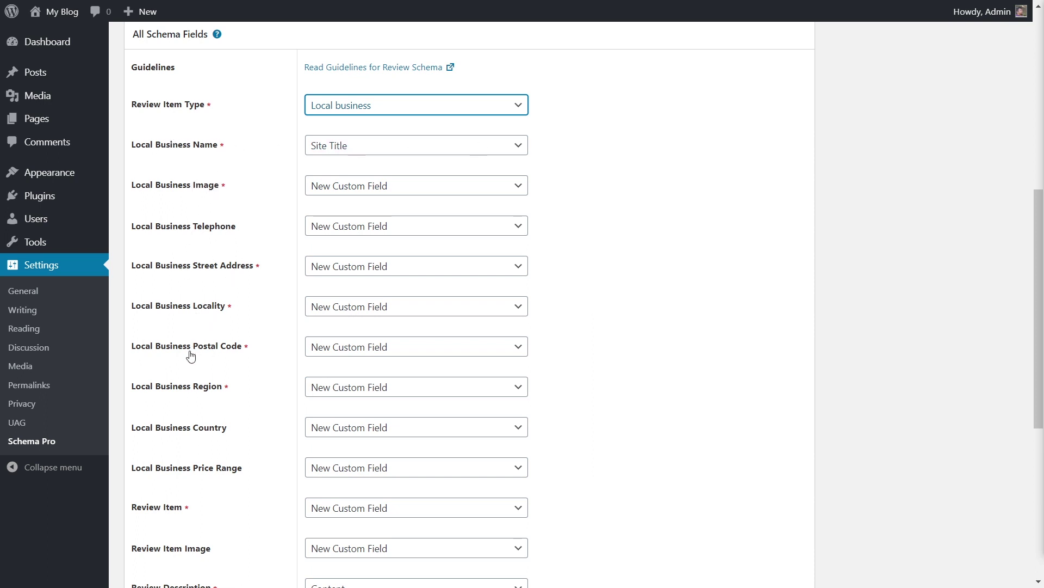
scroll(221, 361, down, 2)
scroll(221, 365, down, 2)
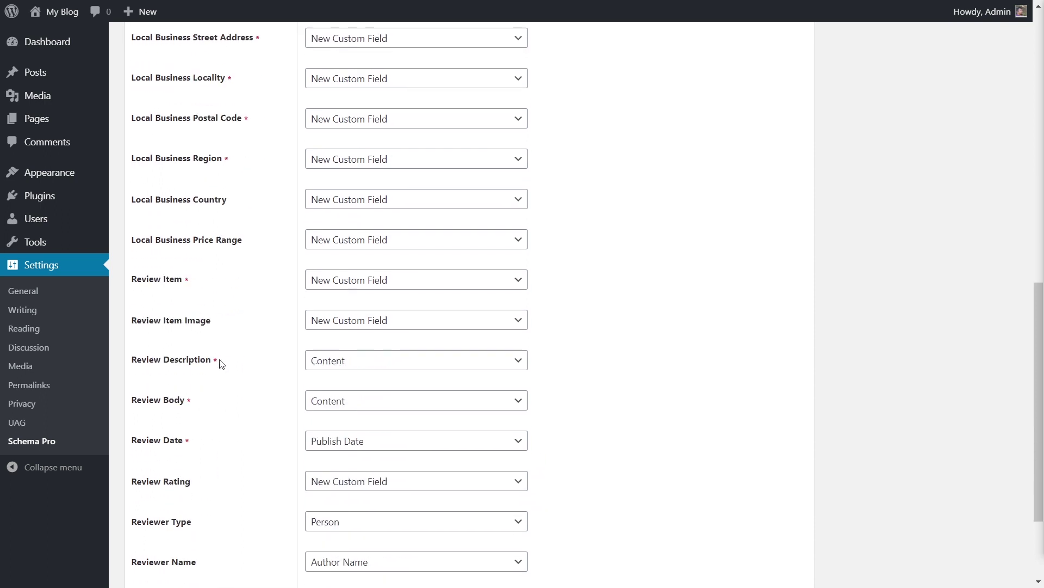
scroll(222, 363, down, 2)
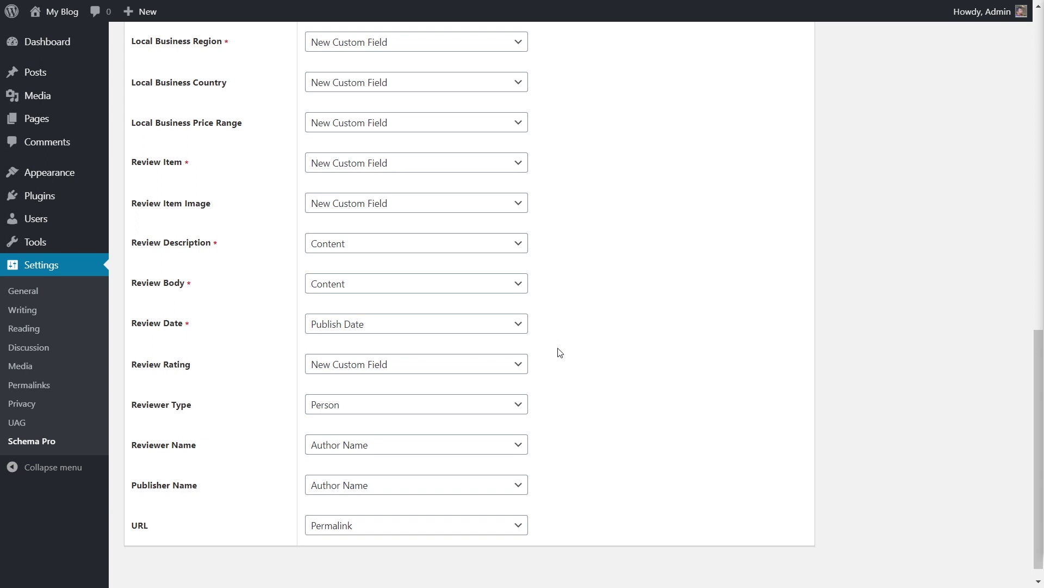
scroll(560, 353, up, 9)
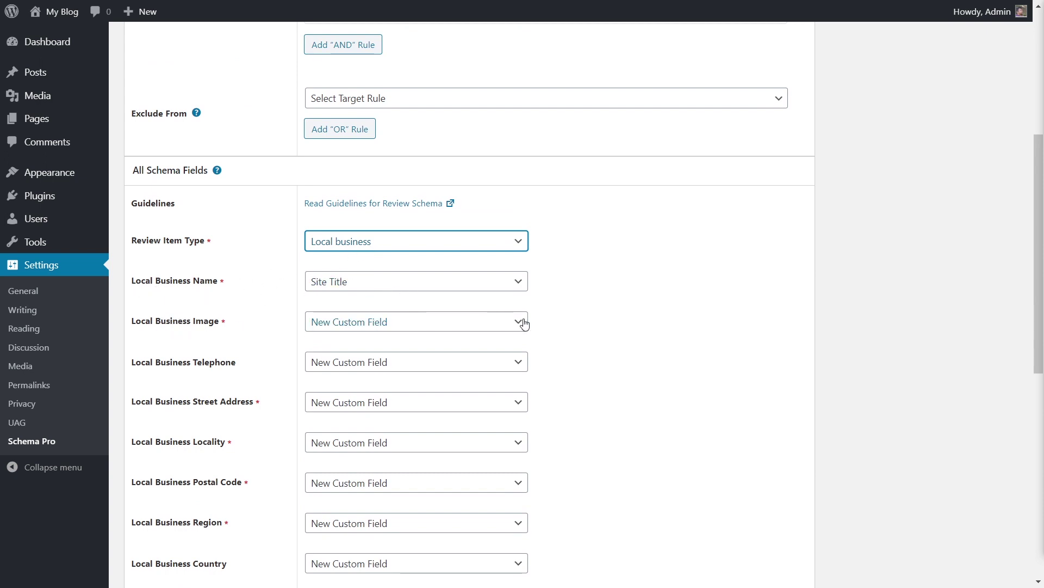
scroll(572, 323, down, 2)
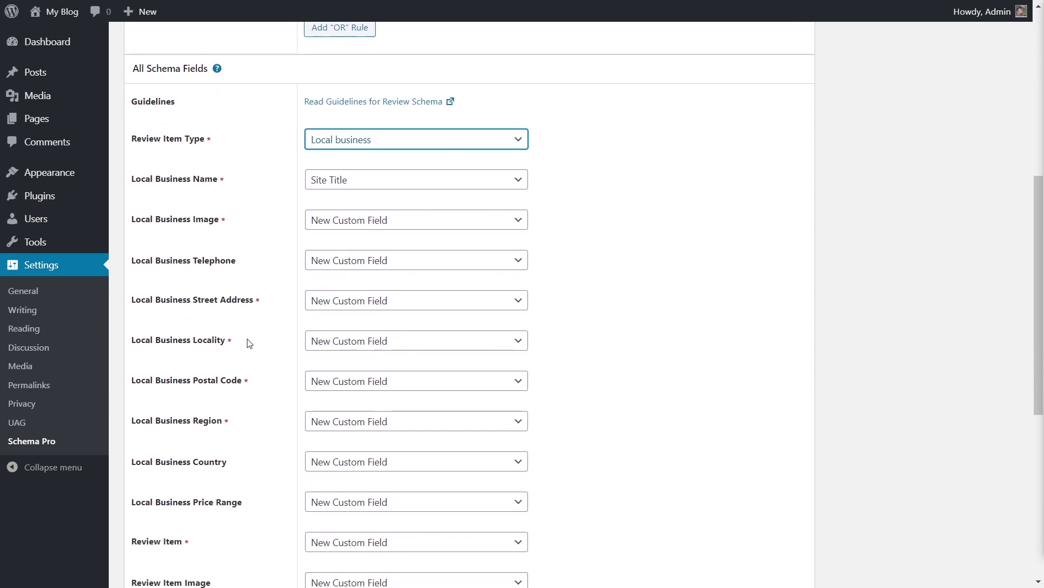
scroll(239, 342, down, 2)
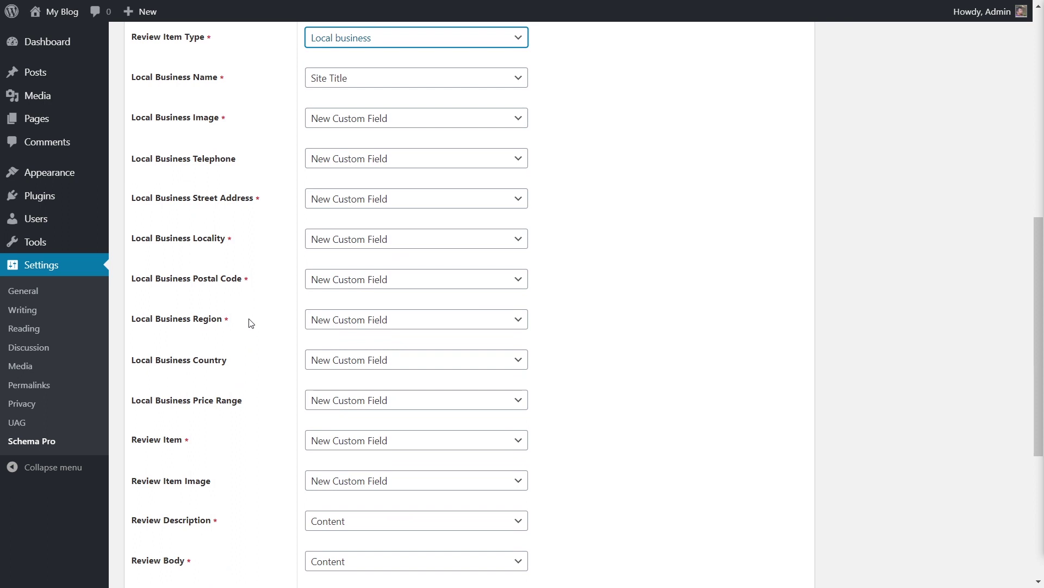
scroll(202, 363, down, 2)
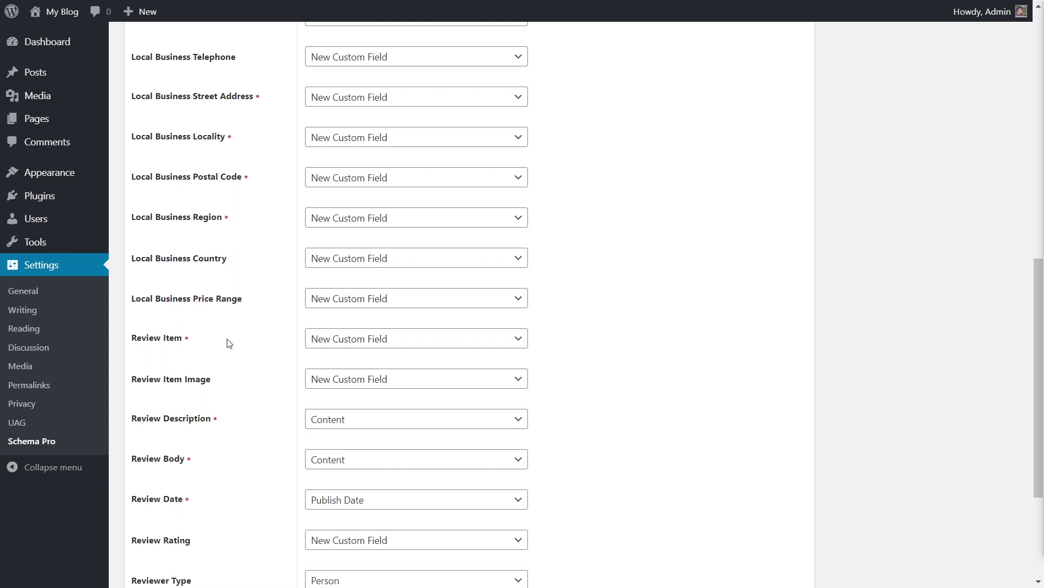
scroll(227, 342, down, 2)
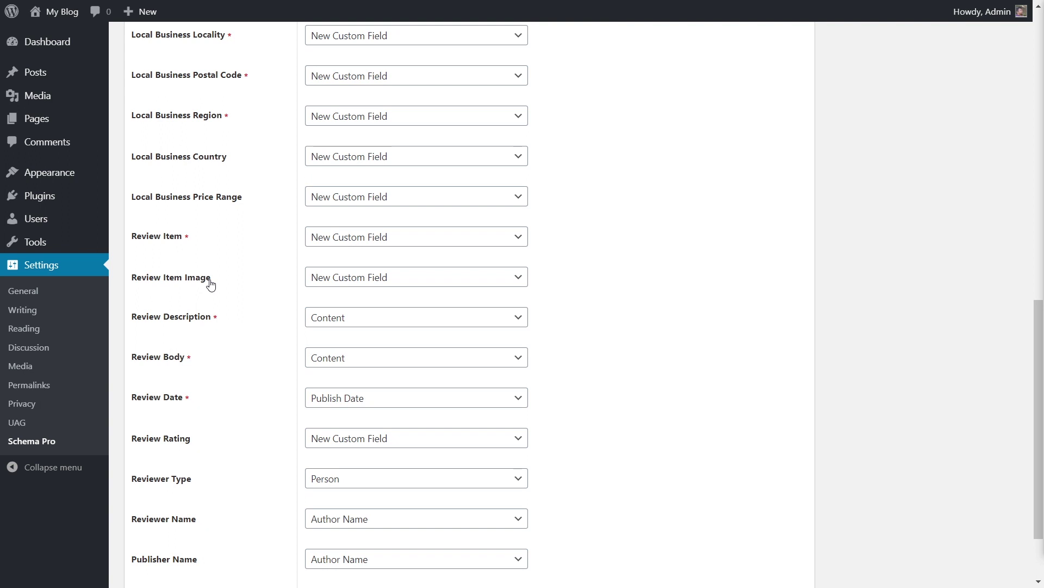
click(415, 277)
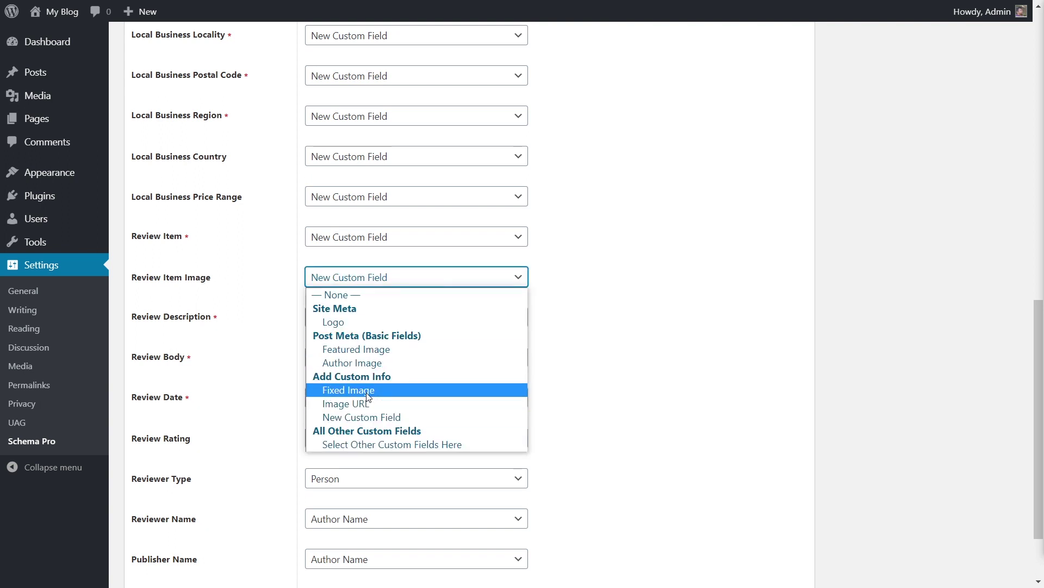
click(279, 272)
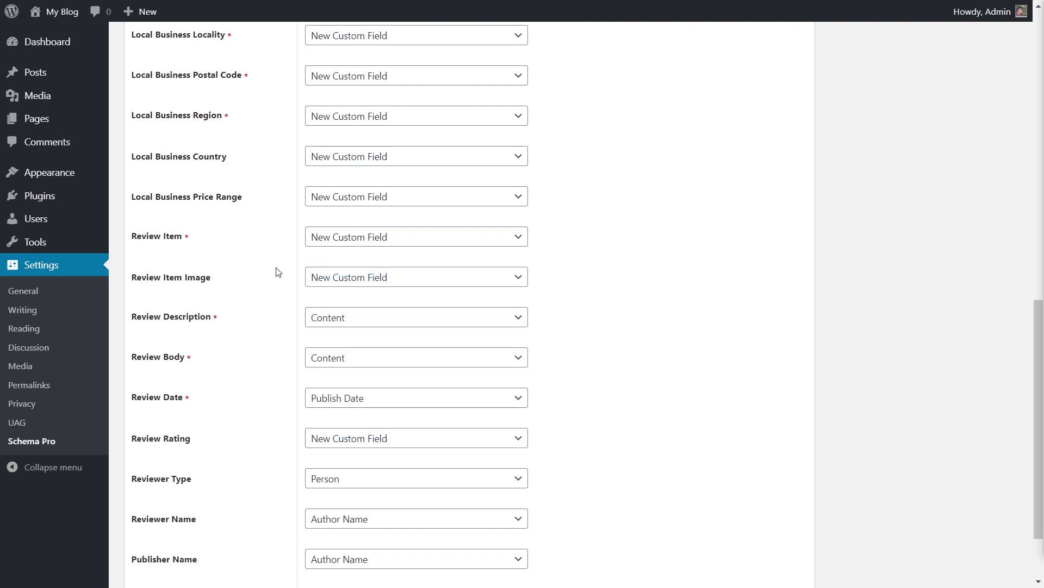
scroll(256, 255, down, 2)
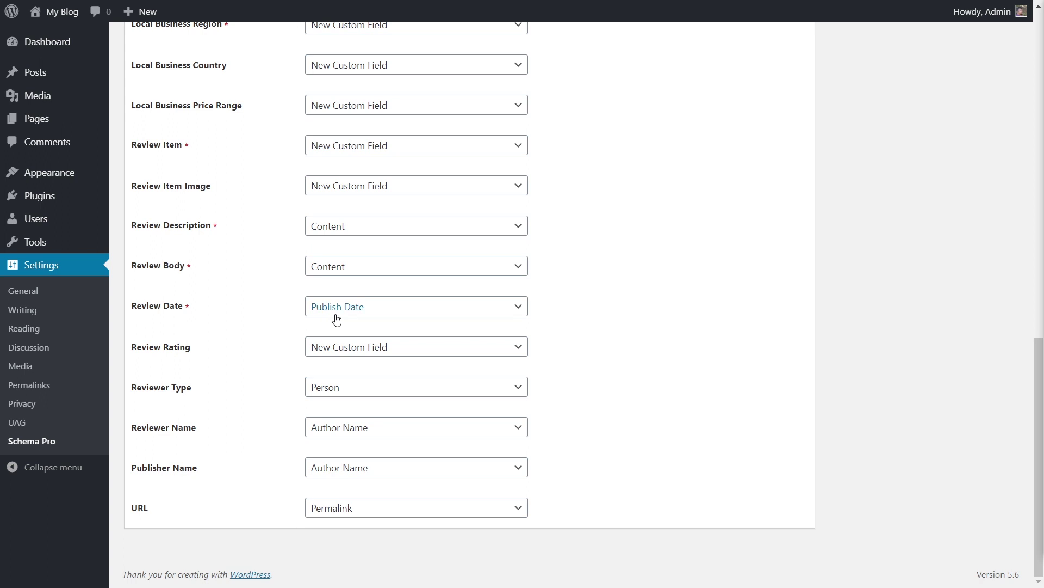
click(373, 316)
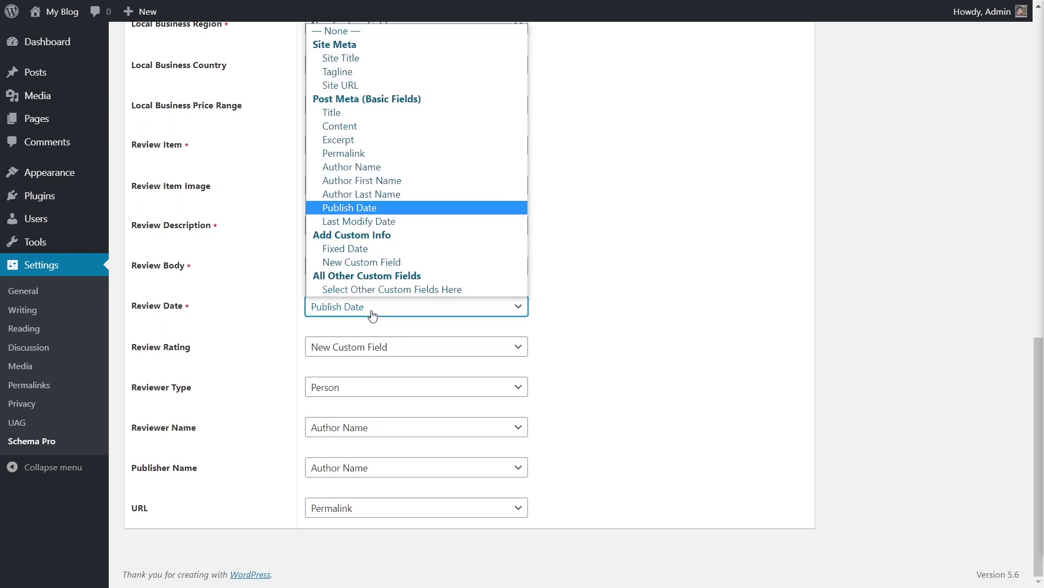
click(269, 314)
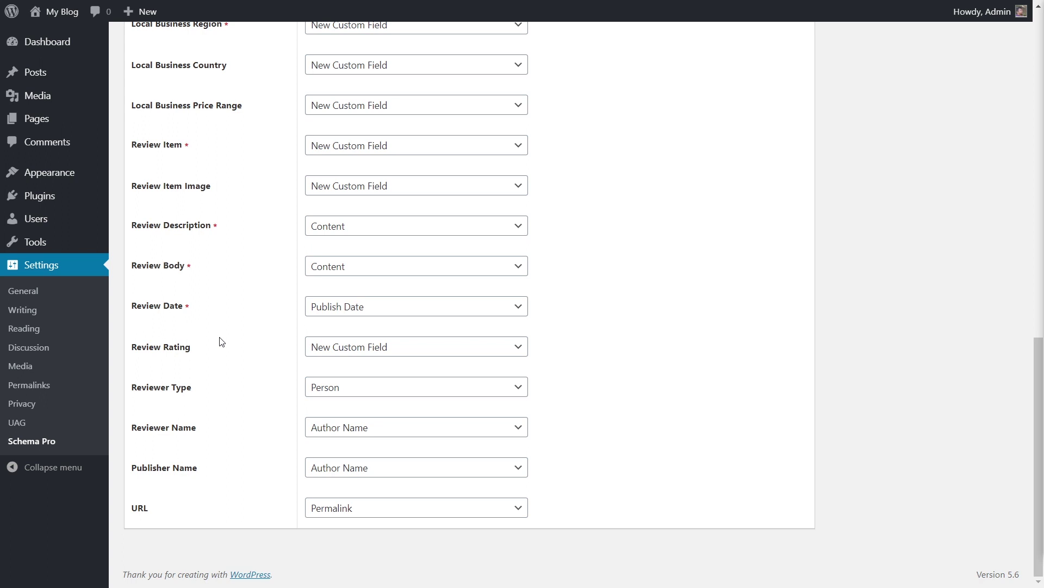
Change Review Rating from New Custom Field to a Fixed Rating of 4.7 stars.
click(469, 351)
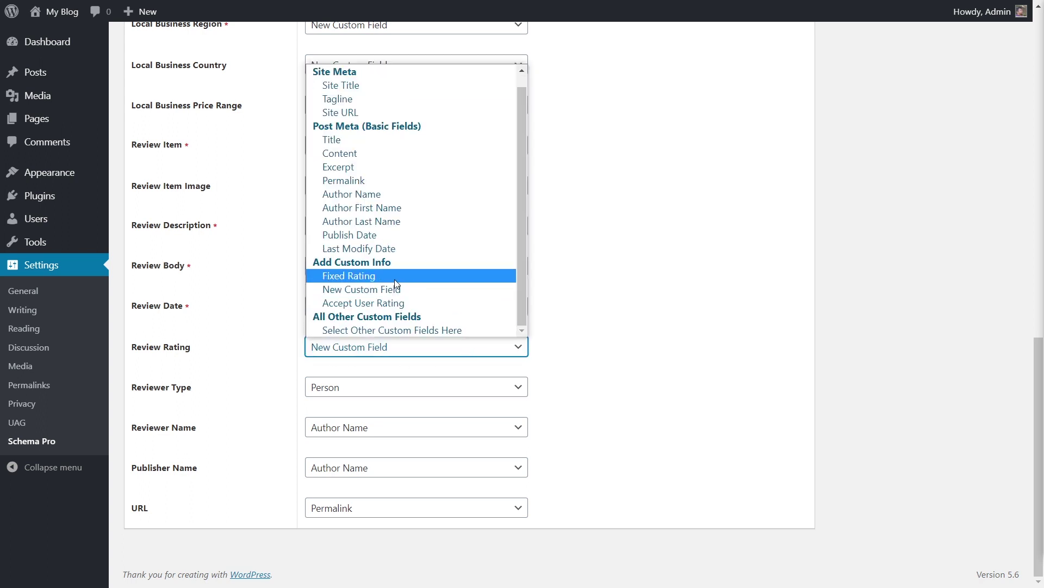
click(393, 277)
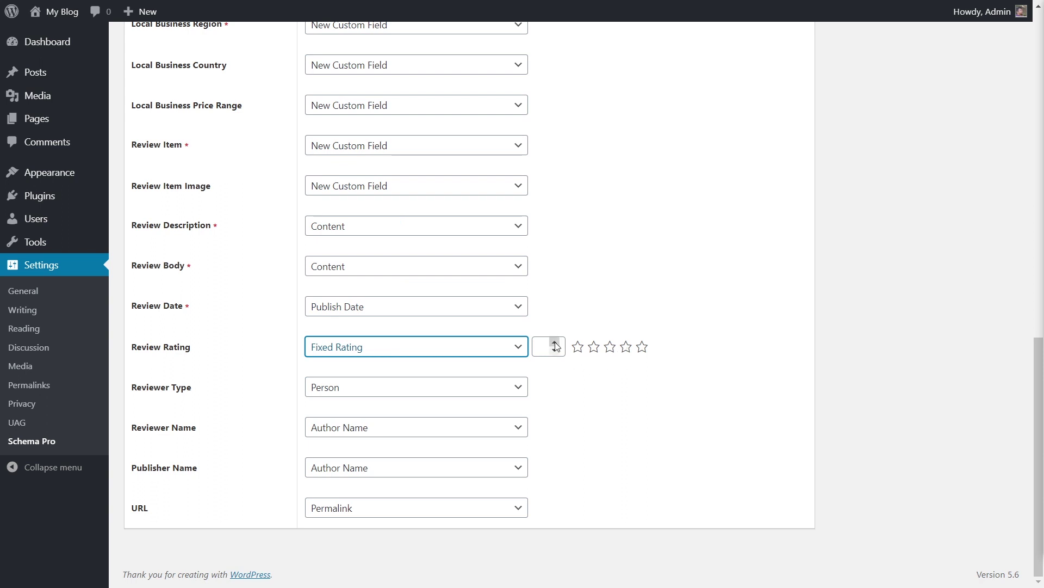
drag(555, 346, 556, 347)
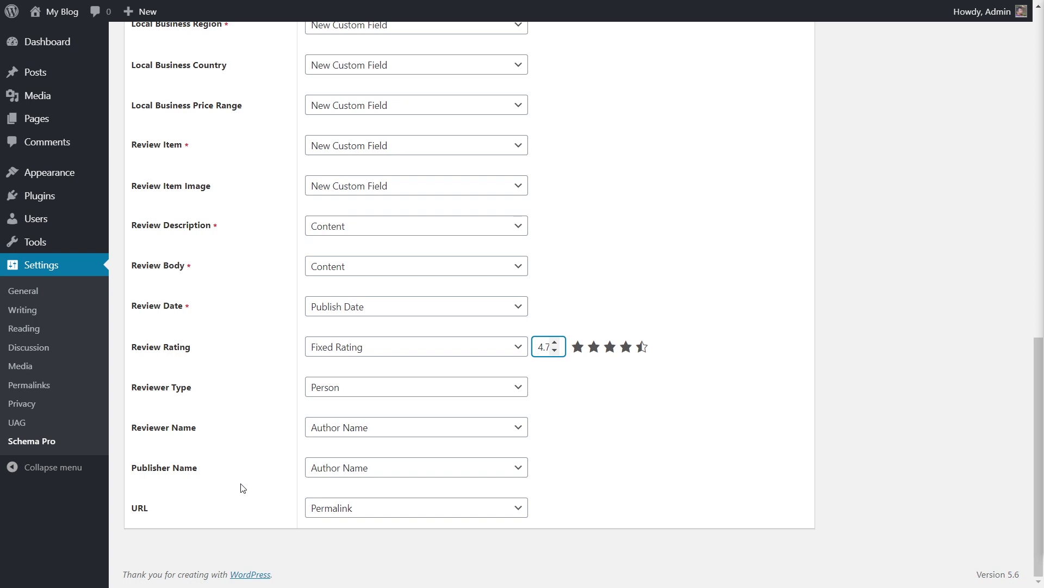
scroll(244, 488, up, 10)
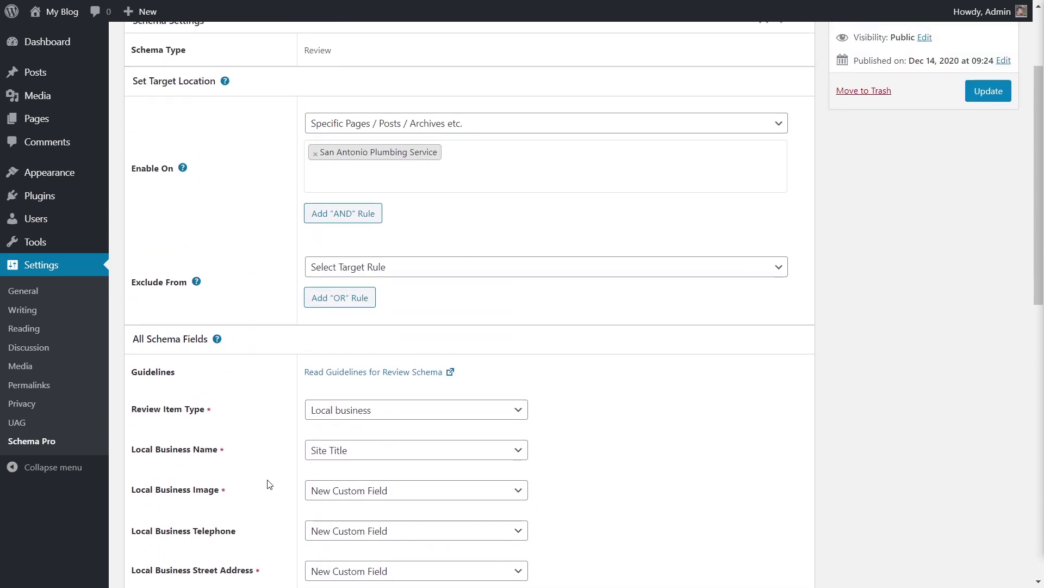
Scroll through the review schema fields to check values like Sink Install and the 4.7 rating.
scroll(268, 484, down, 9)
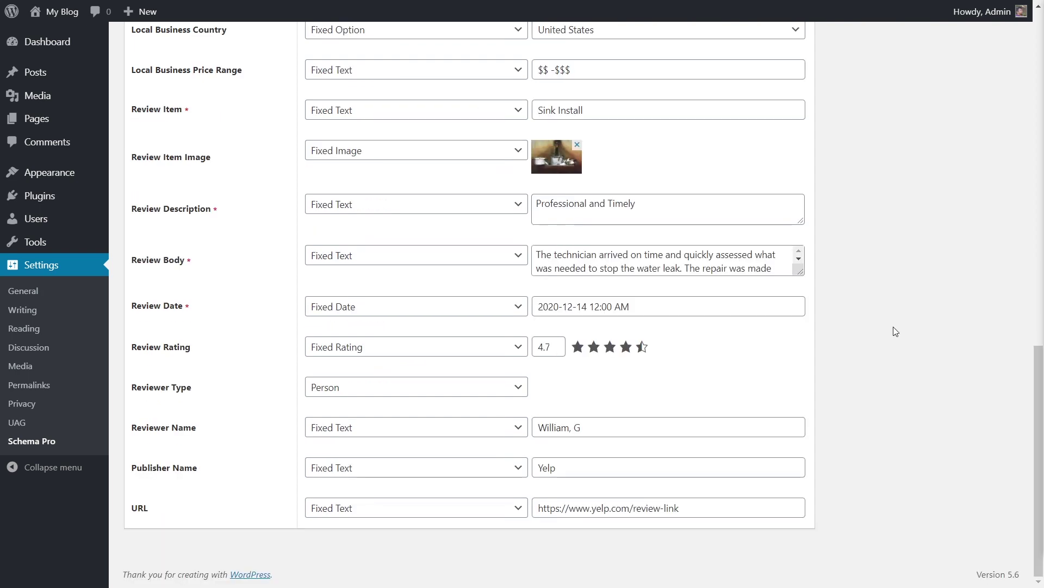
scroll(895, 331, up, 9)
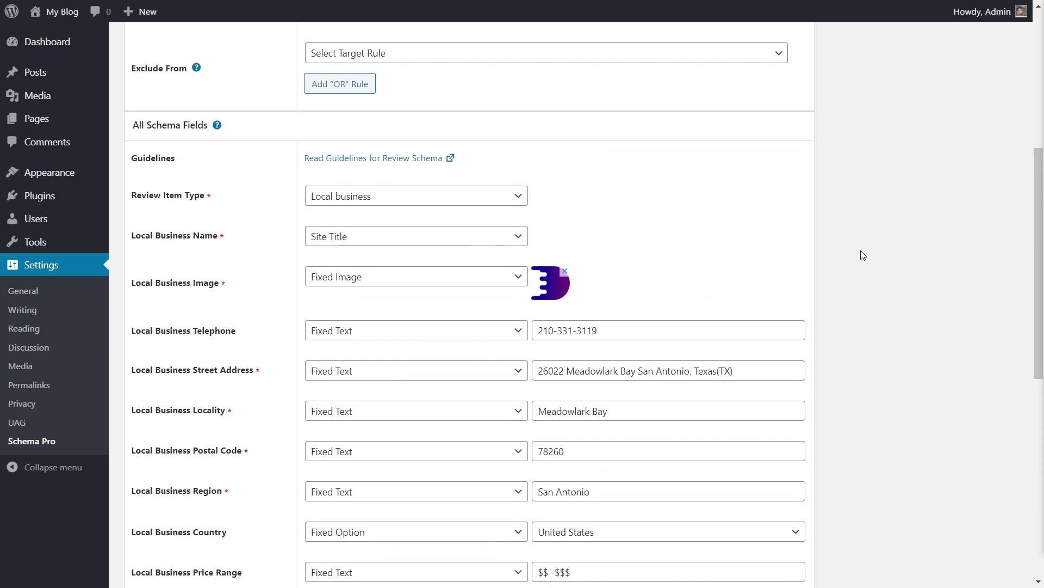
scroll(862, 254, down, 2)
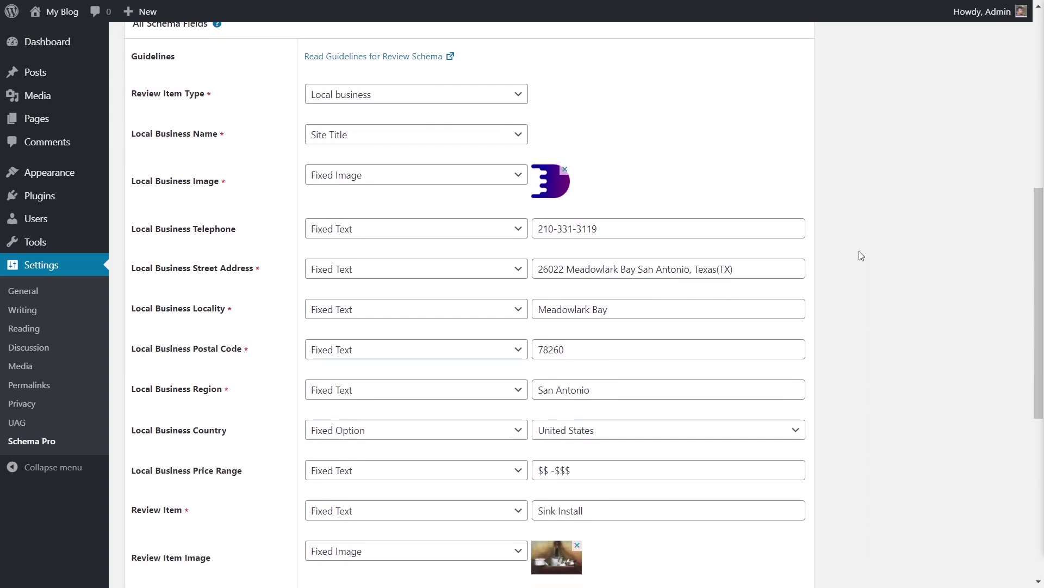
scroll(862, 255, down, 2)
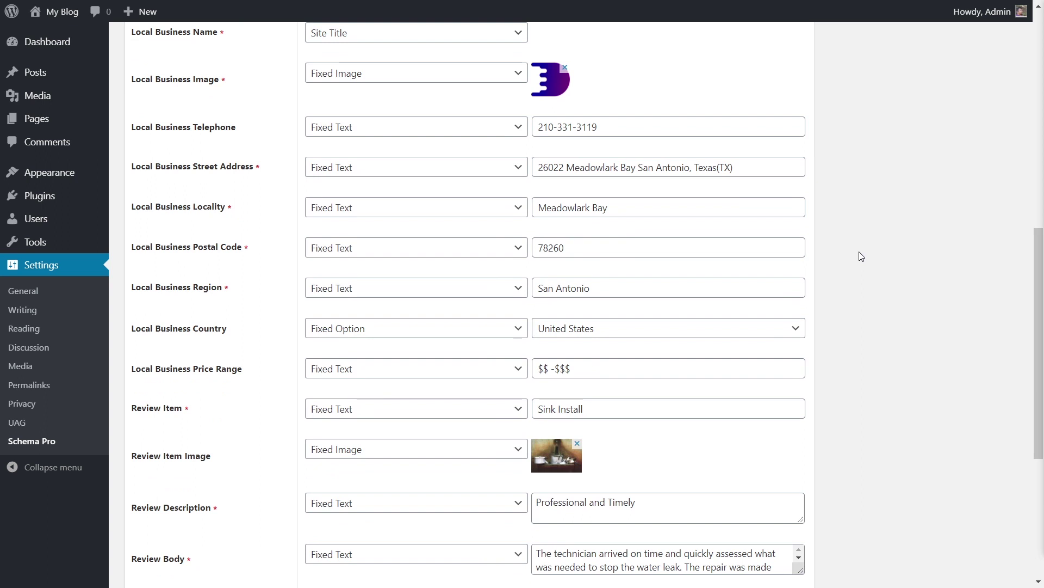
scroll(863, 289, down, 4)
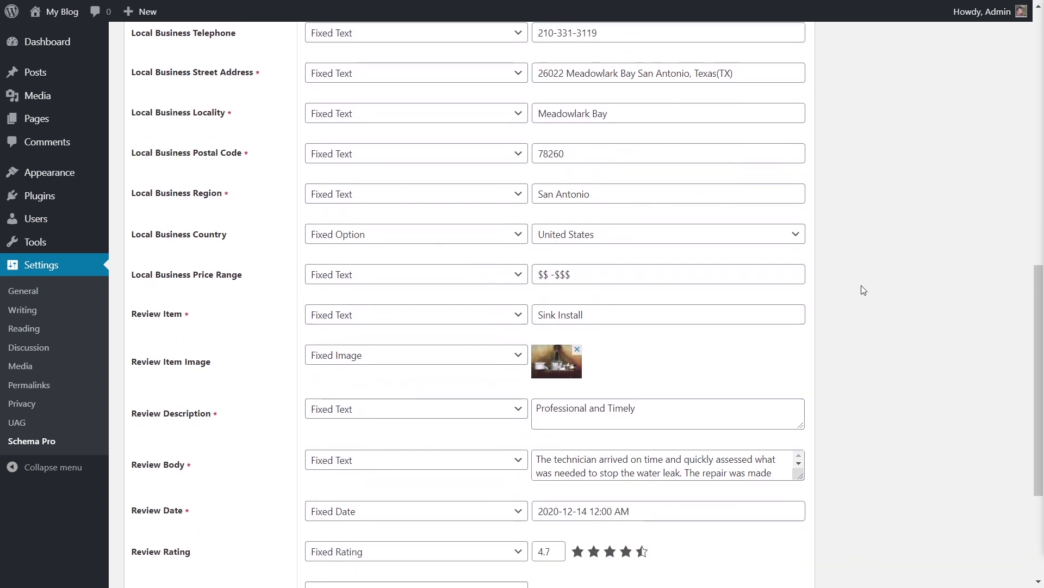
scroll(864, 289, down, 2)
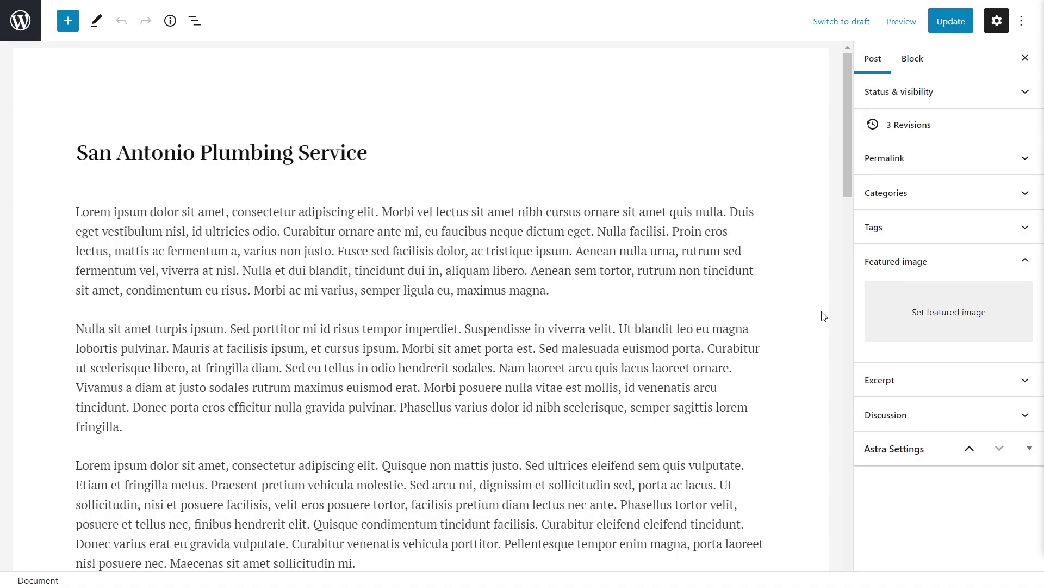
scroll(821, 310, down, 15)
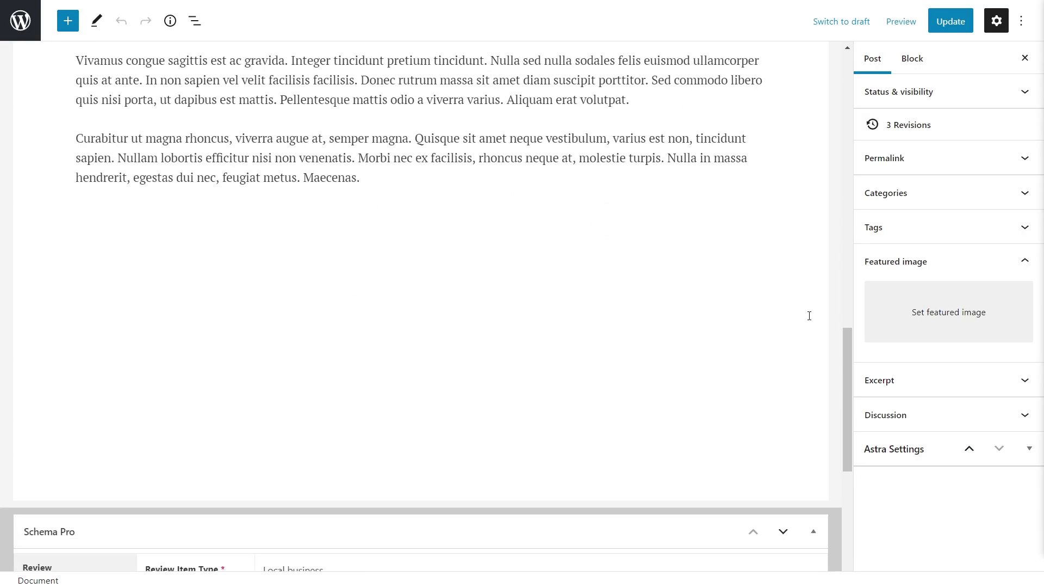
In the post's Schema Pro box, review the Service Plumbing fields, then return to the Review fields.
scroll(809, 315, down, 7)
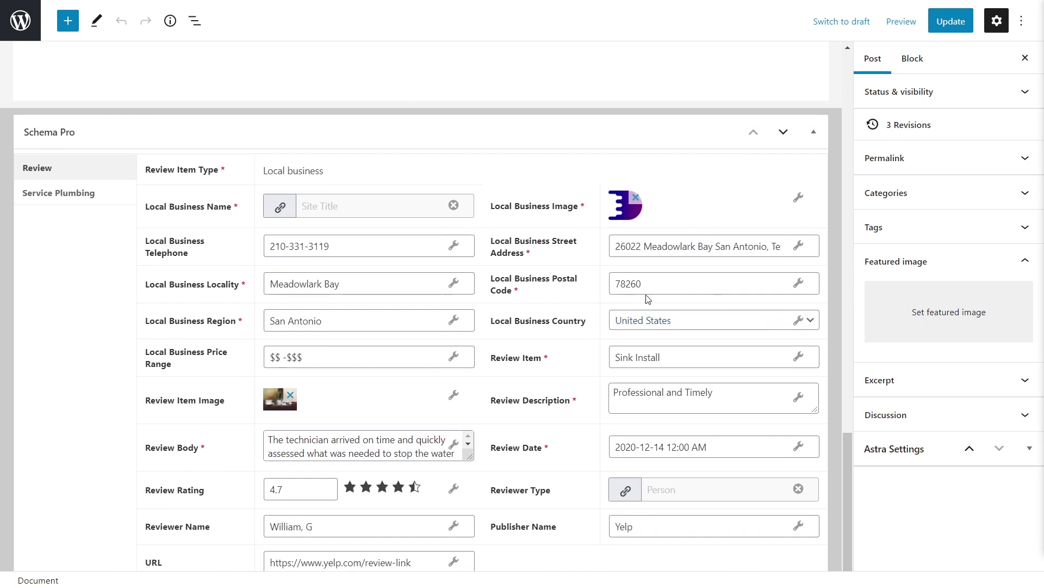
click(71, 203)
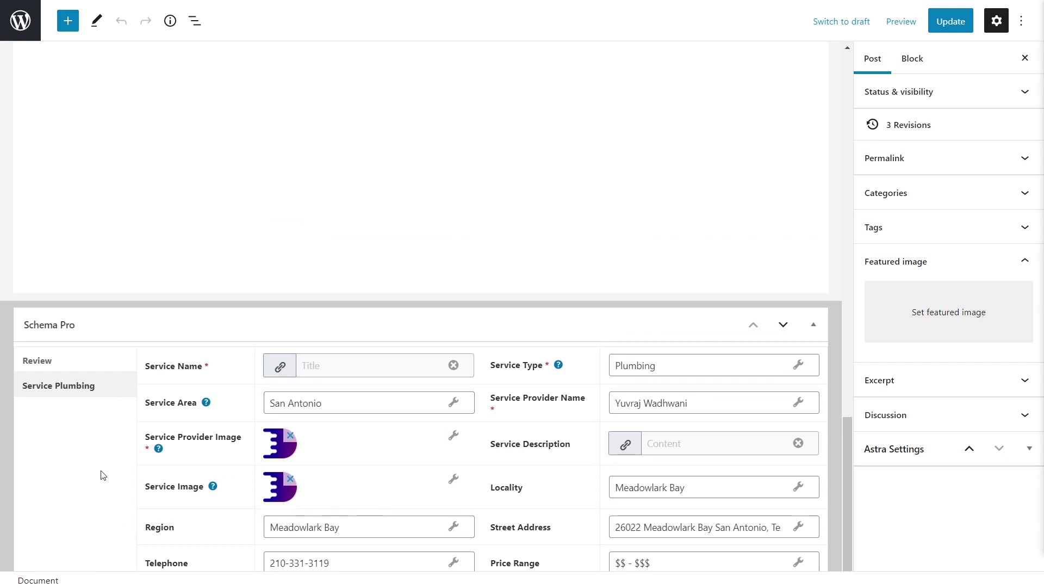
click(56, 361)
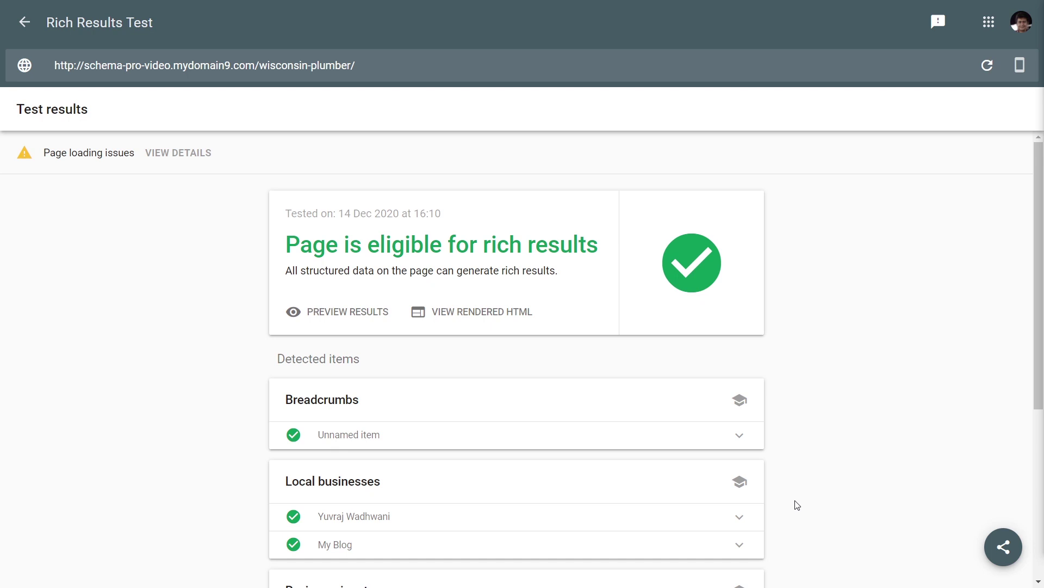
scroll(805, 443, down, 5)
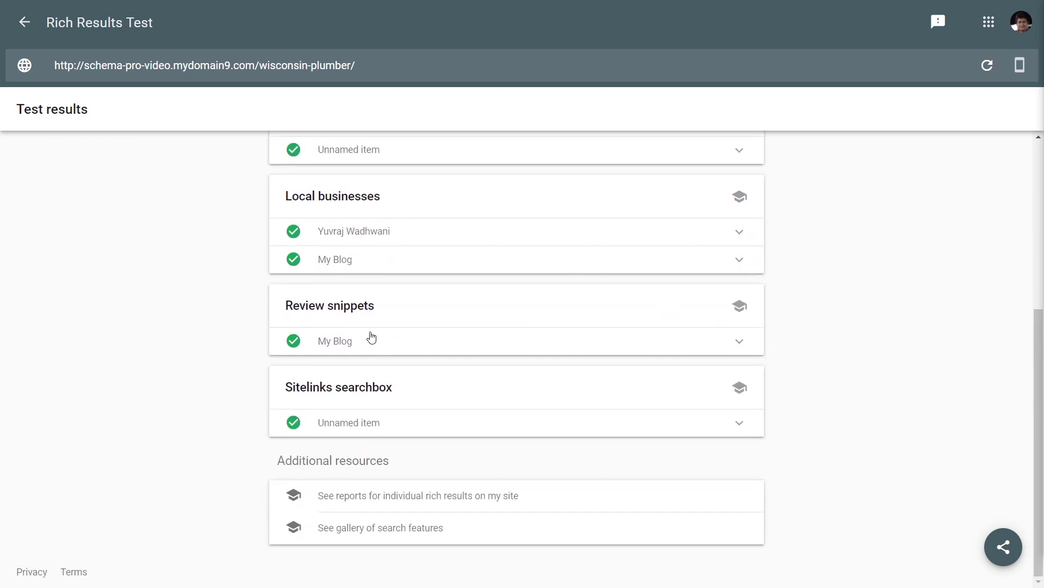
click(491, 342)
scroll(590, 352, down, 4)
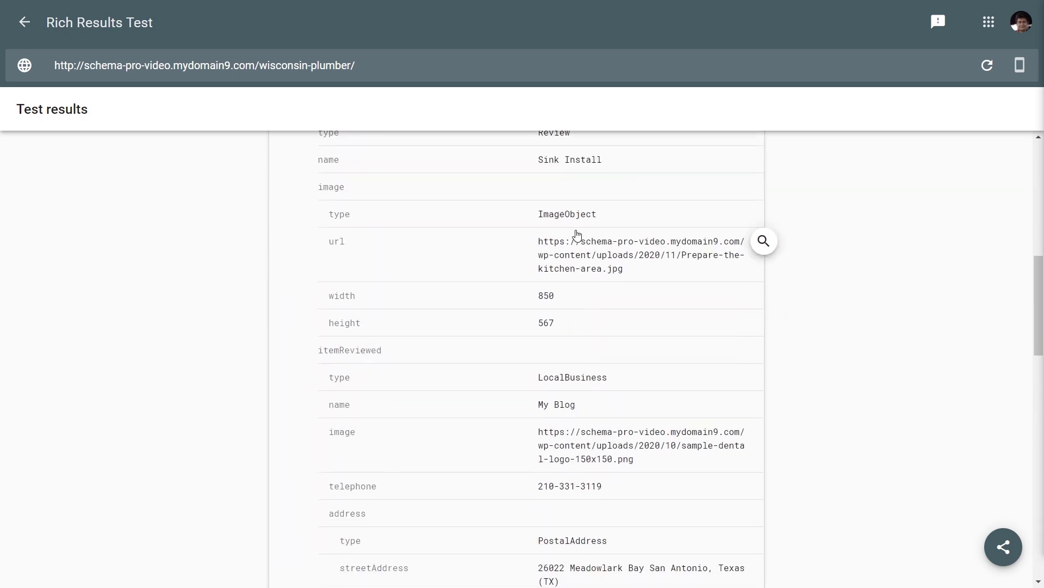
scroll(593, 284, down, 7)
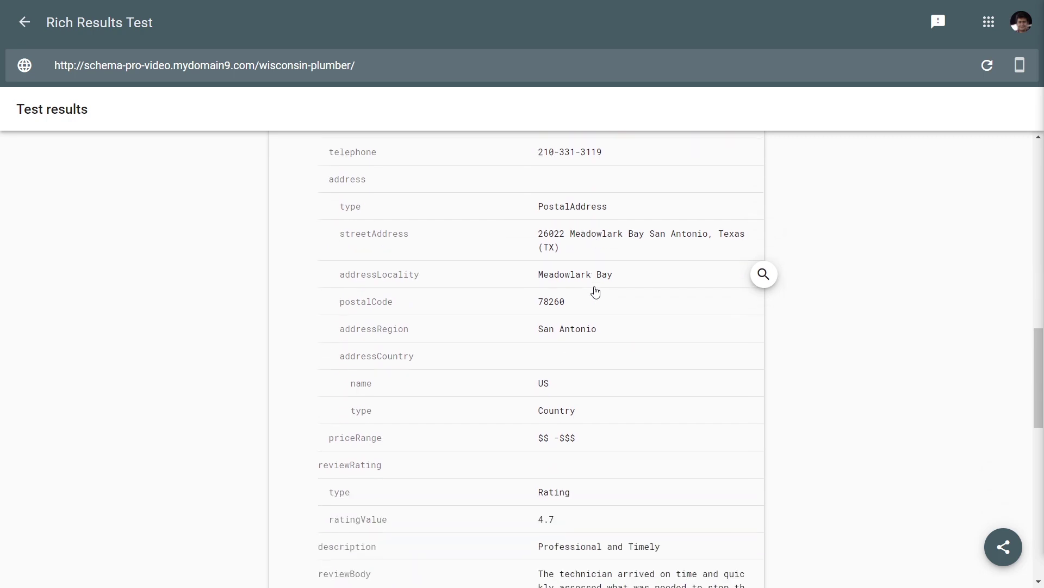
scroll(604, 342, down, 4)
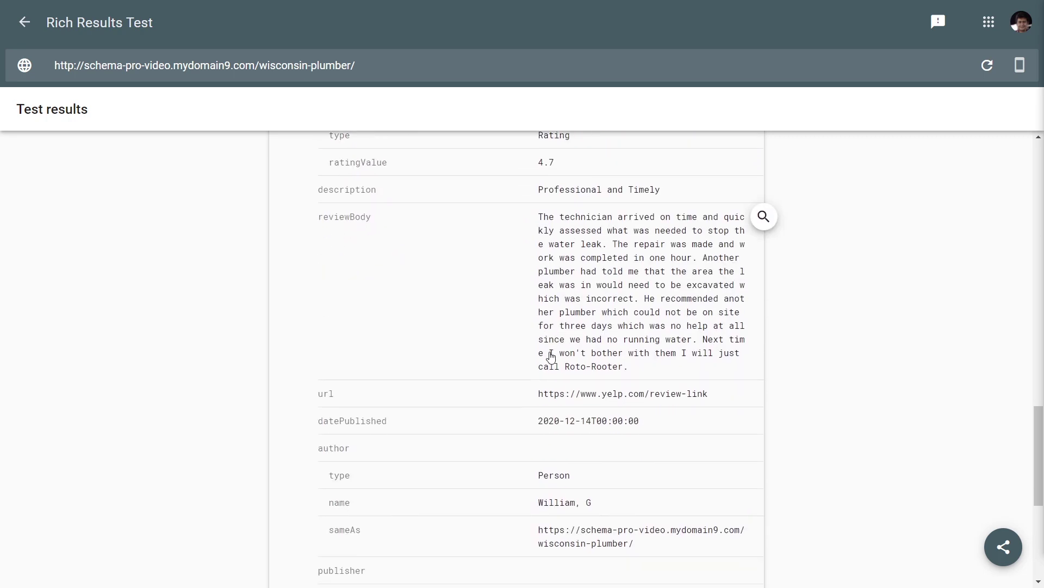
scroll(645, 363, up, 12)
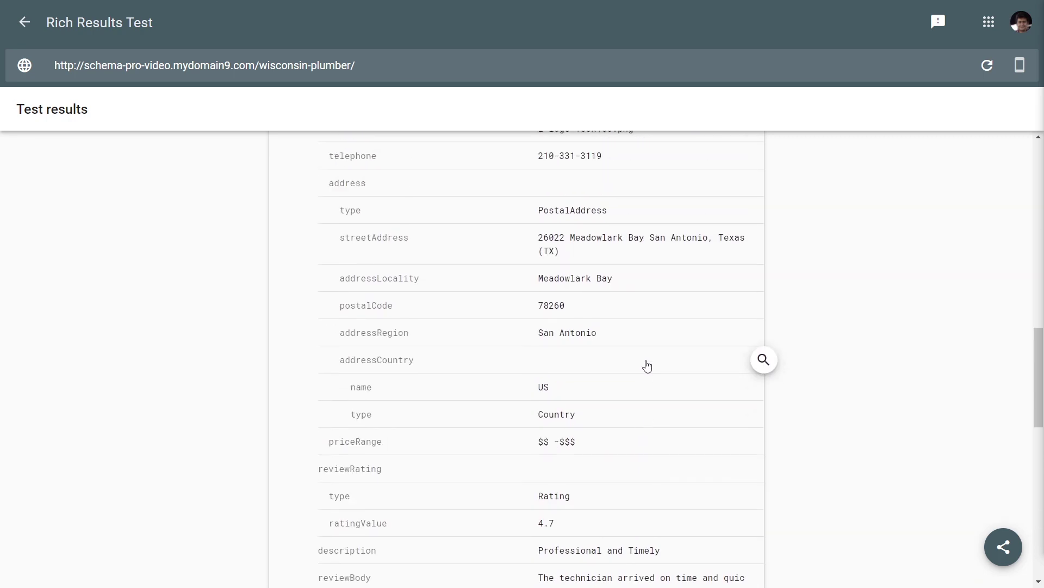
scroll(647, 365, up, 4)
click(571, 264)
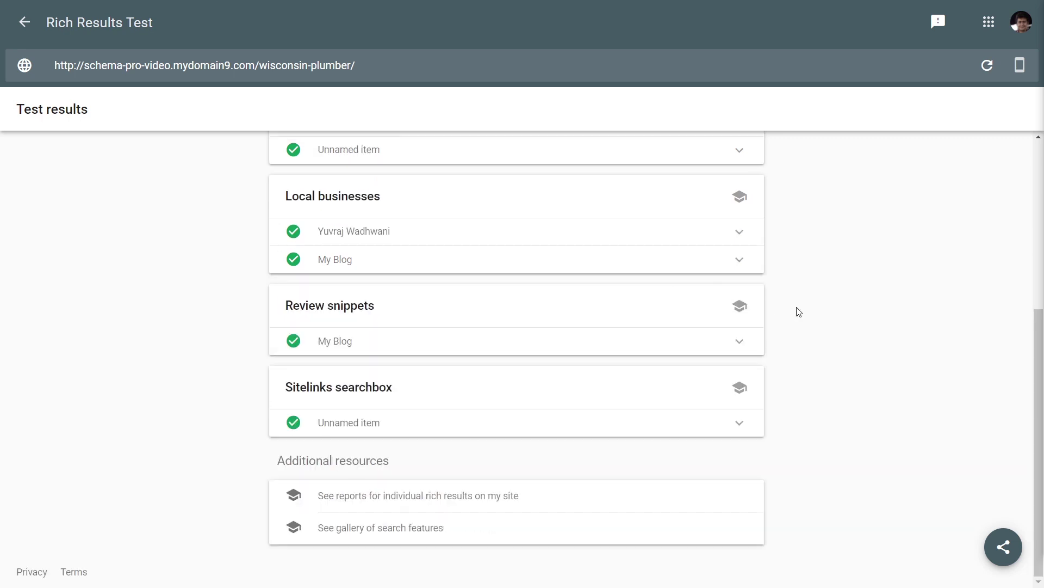